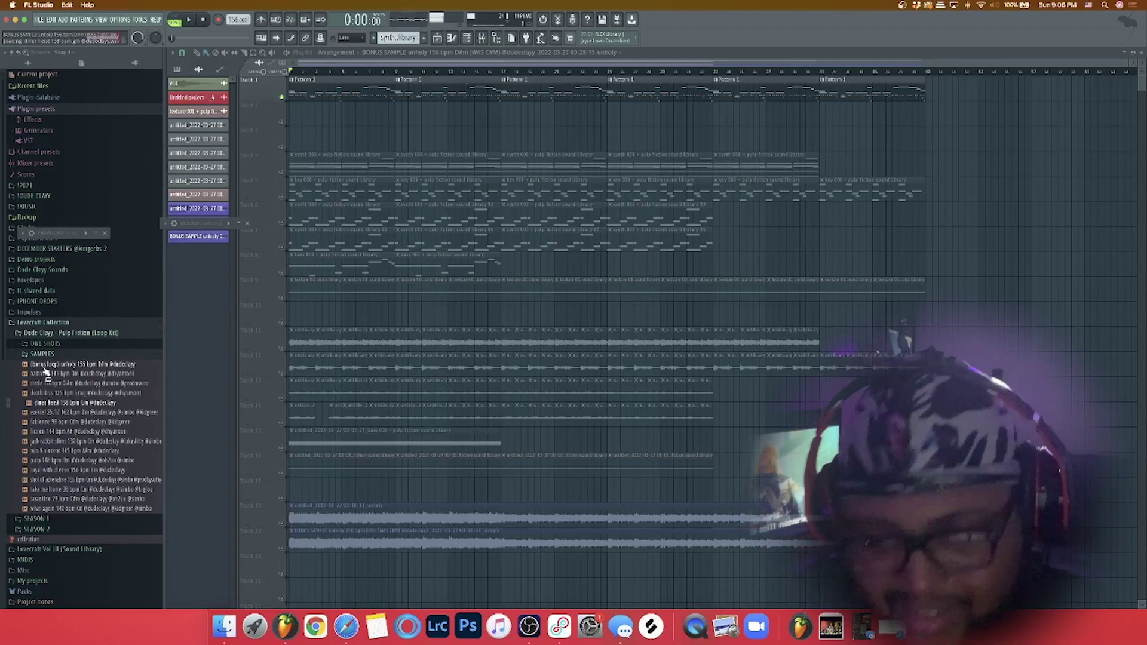
Preview the remaining loops in the SAMPLES folder one by one, from the ezekiel 25.17 loop through the what again loop
key("Down")
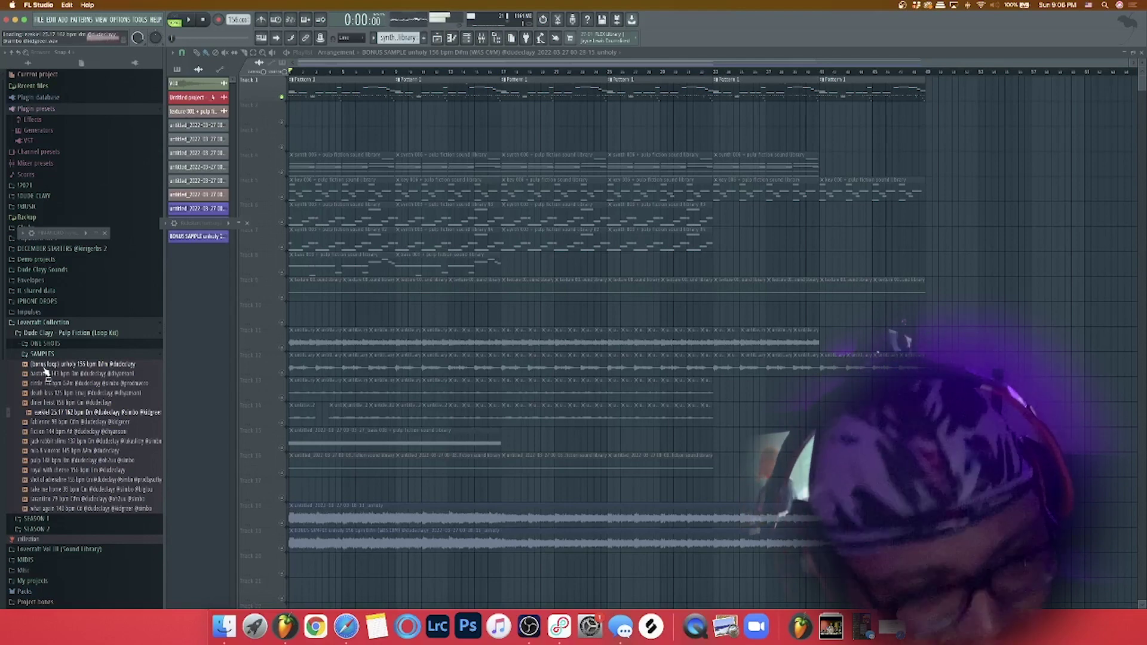
key("Down")
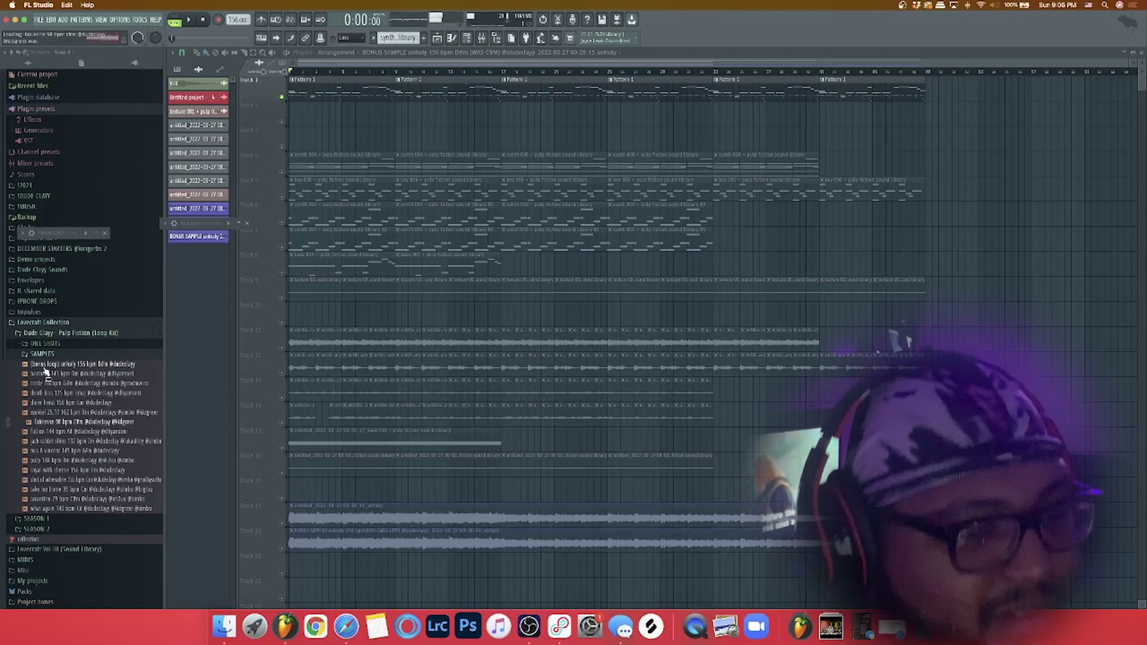
key("Down")
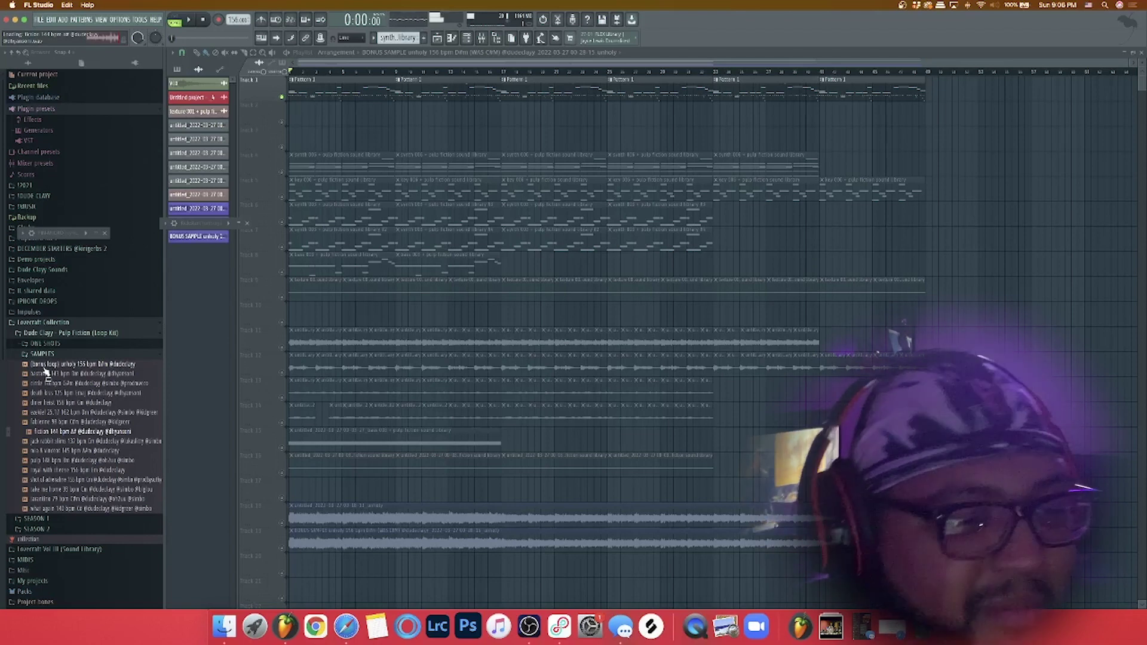
key("Down")
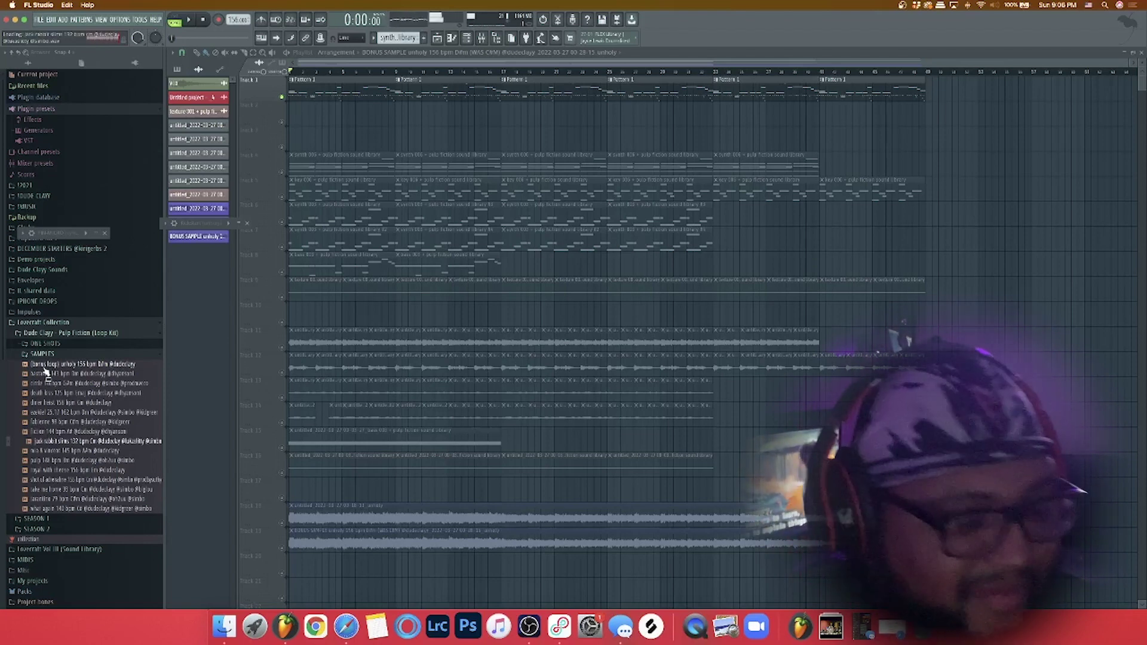
key("Down")
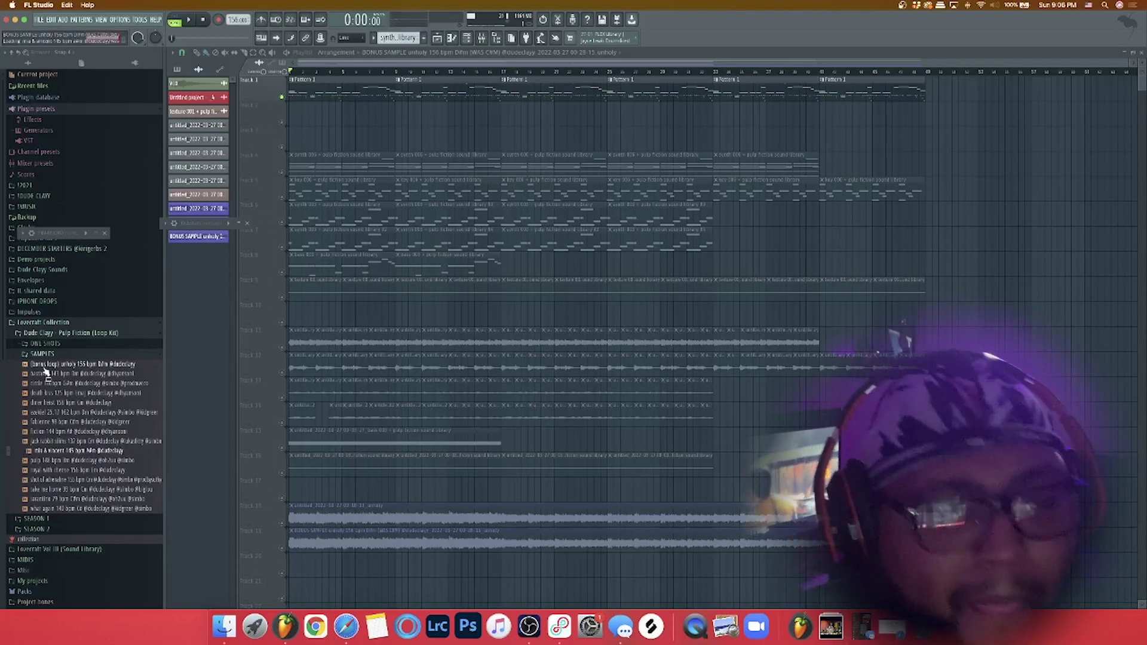
key("Down")
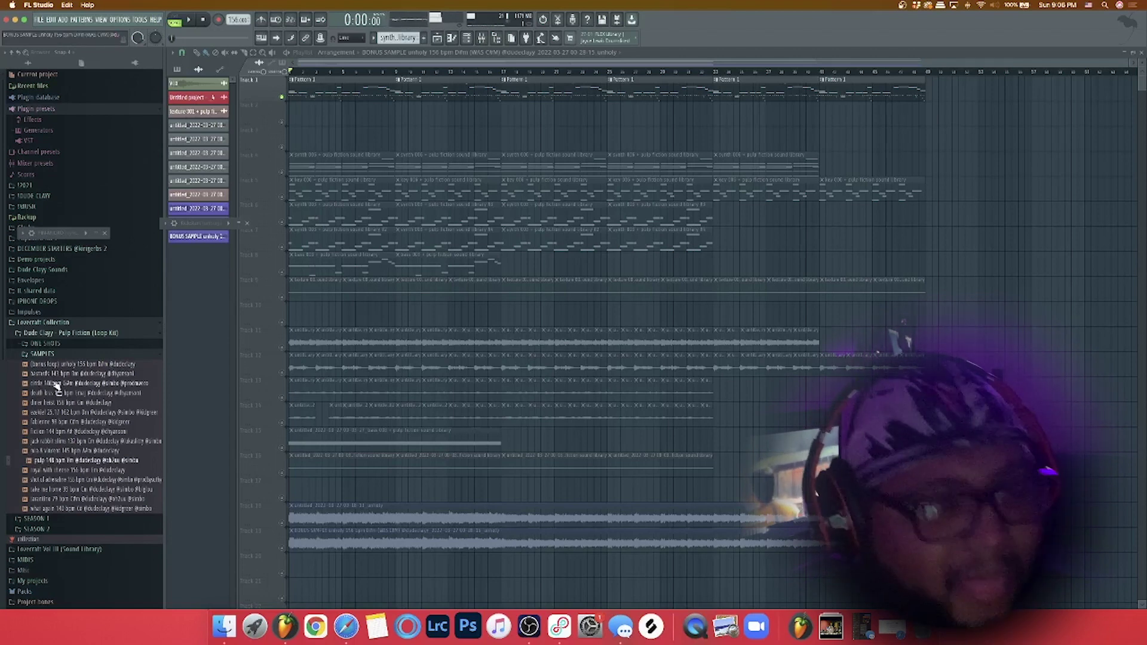
key("Down")
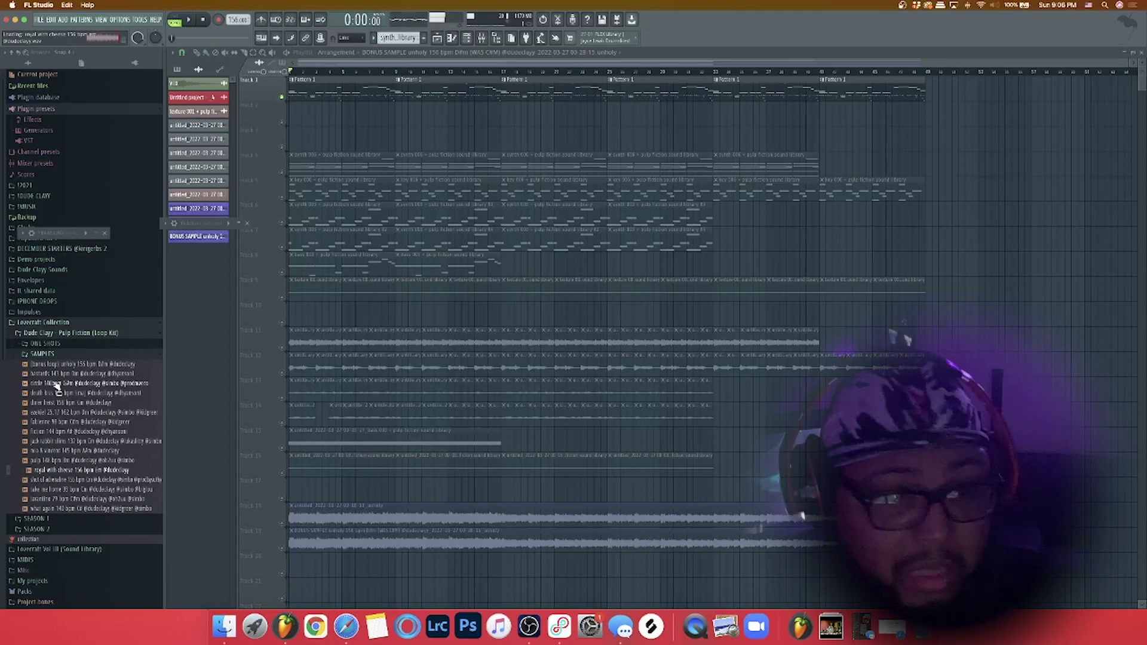
key("Down")
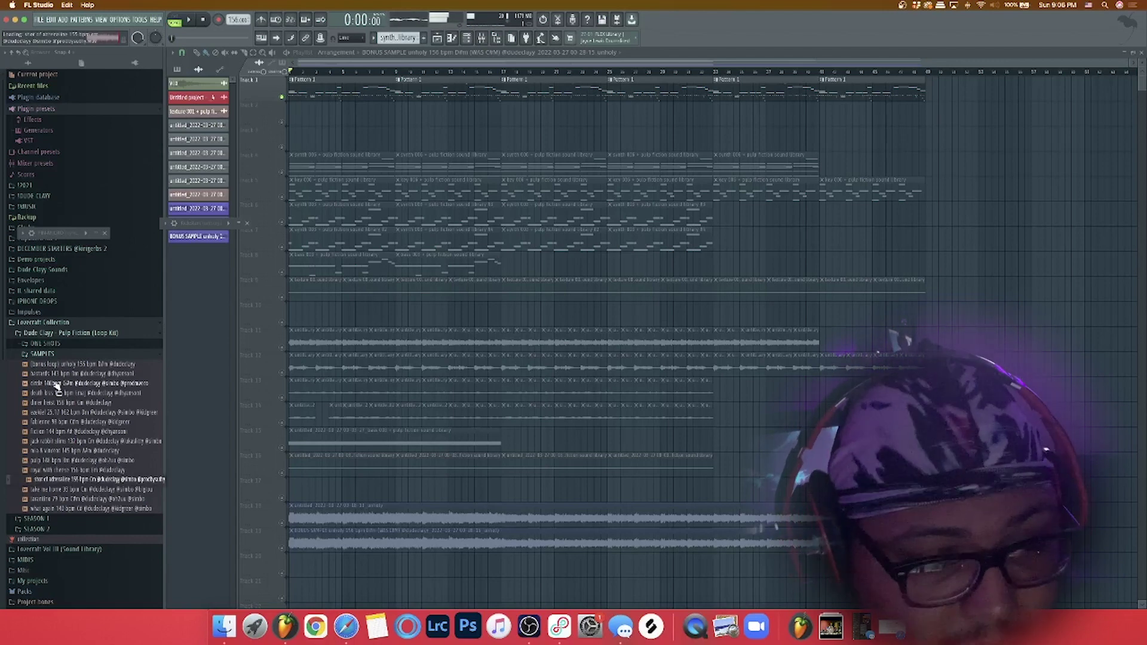
key("Down")
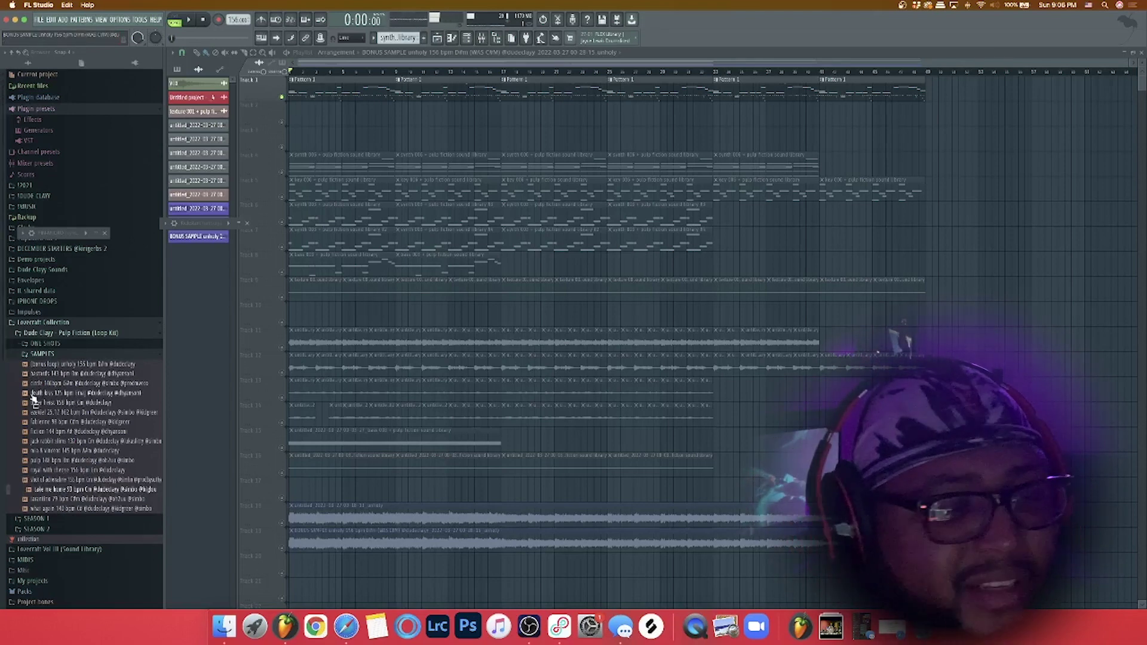
key("Down")
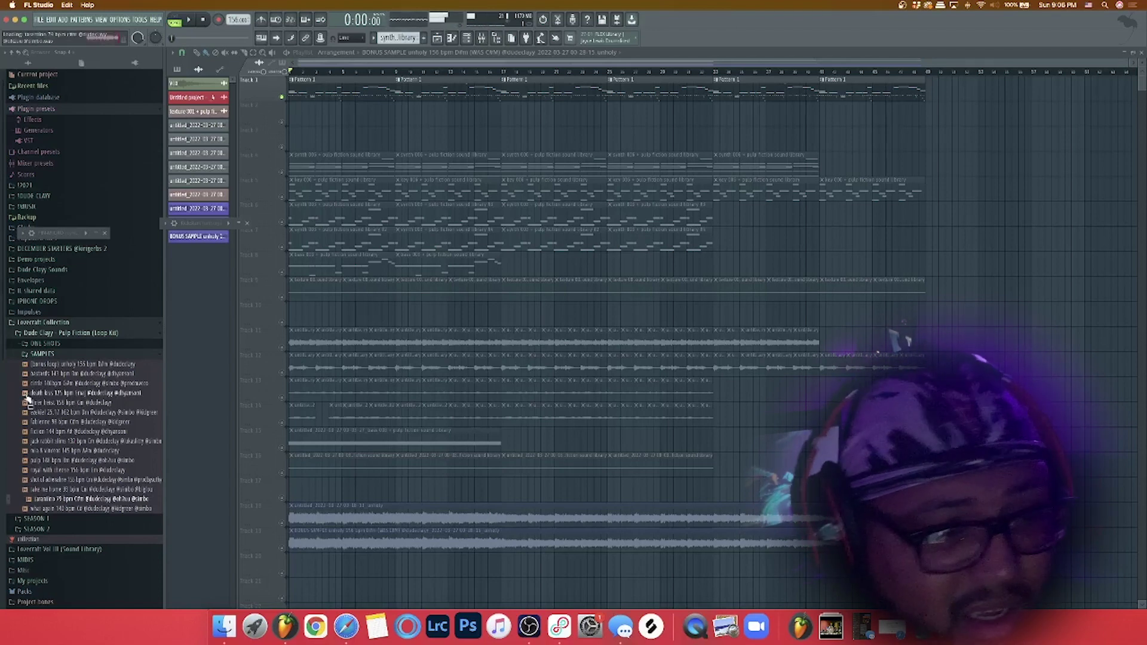
key("Down")
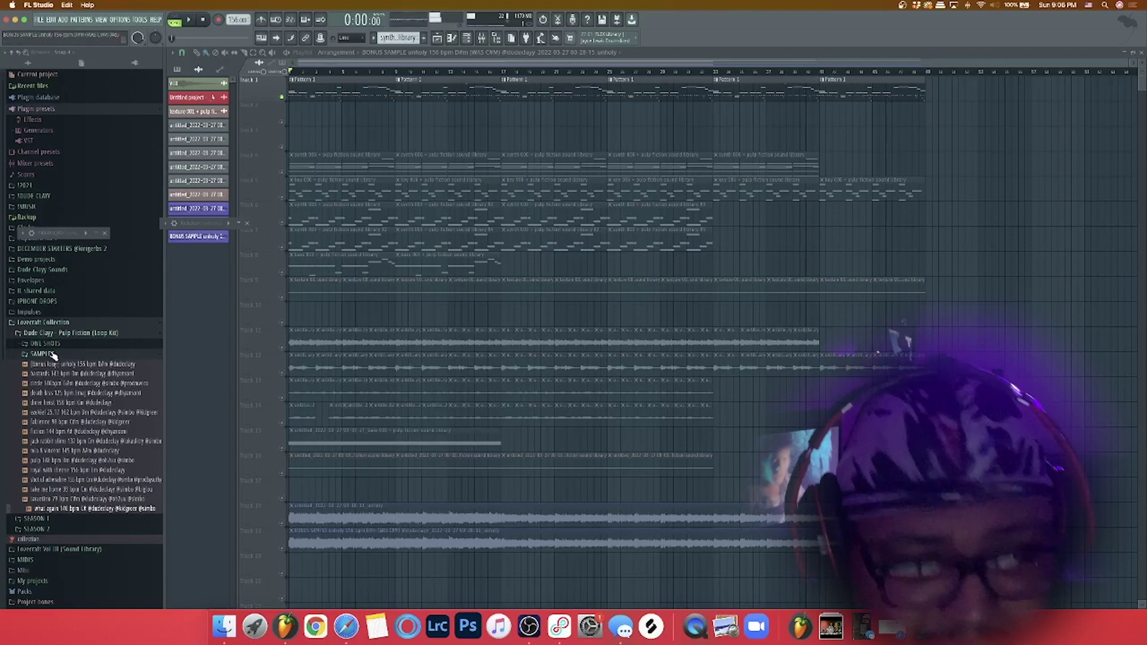
Switch from the SAMPLES folder to ONE SHOTS and preview its bass, bell, flute, fx and first guitar sounds
left_click(52, 354)
left_click(48, 344)
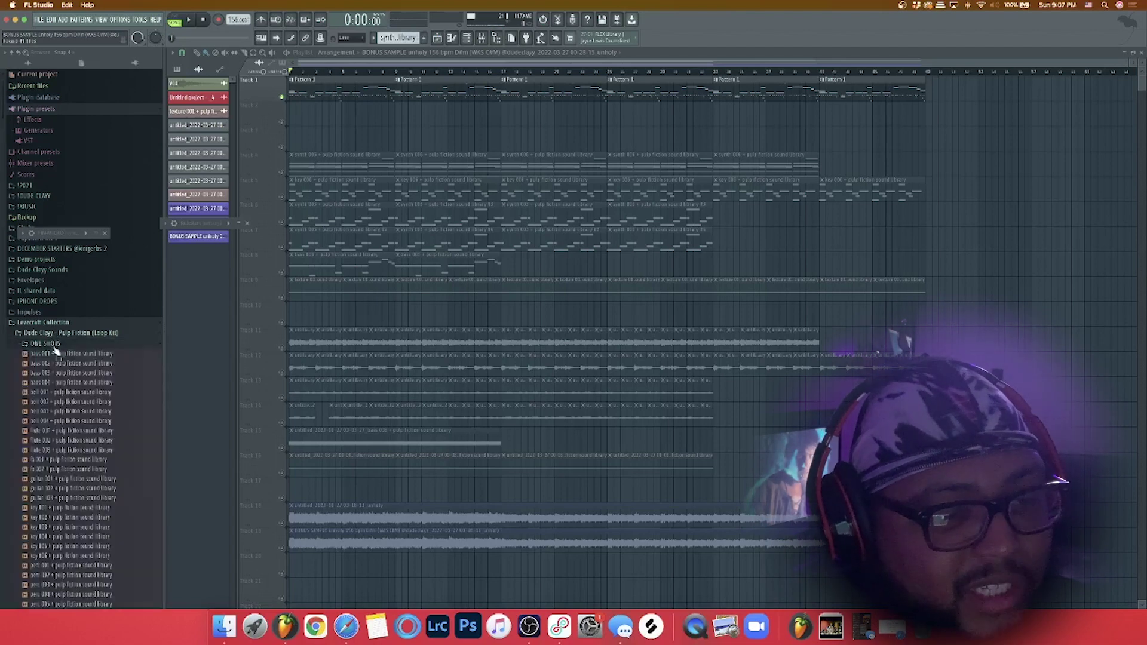
scroll(72, 370, "down", 5)
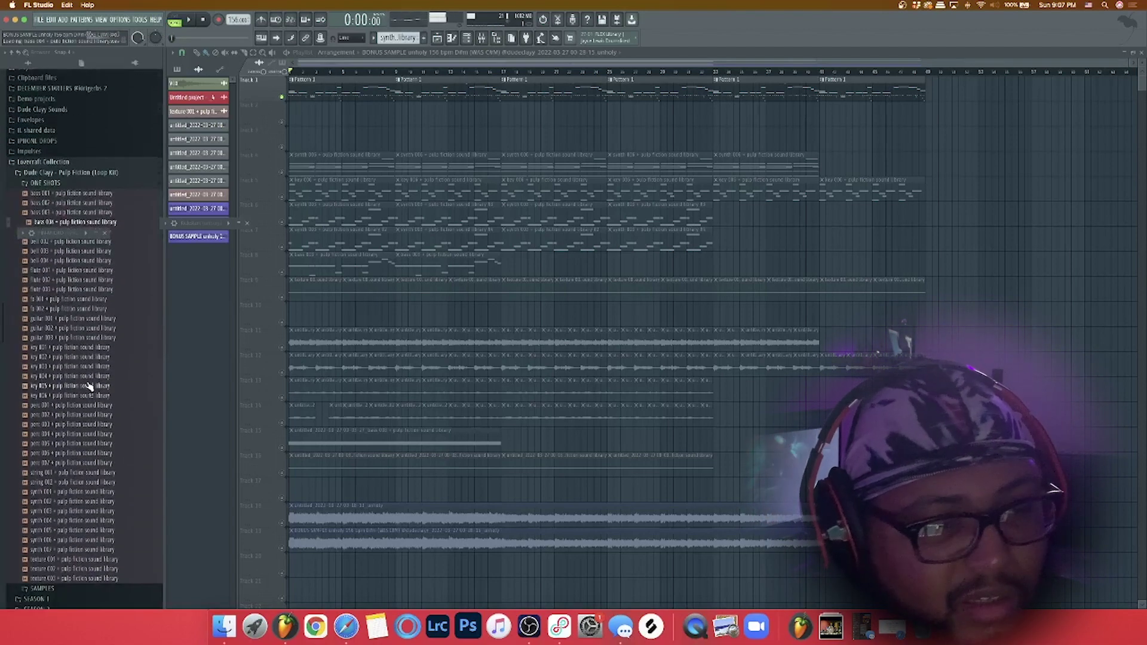
key("Down")
key("Down")
key("Down")
key("Down")
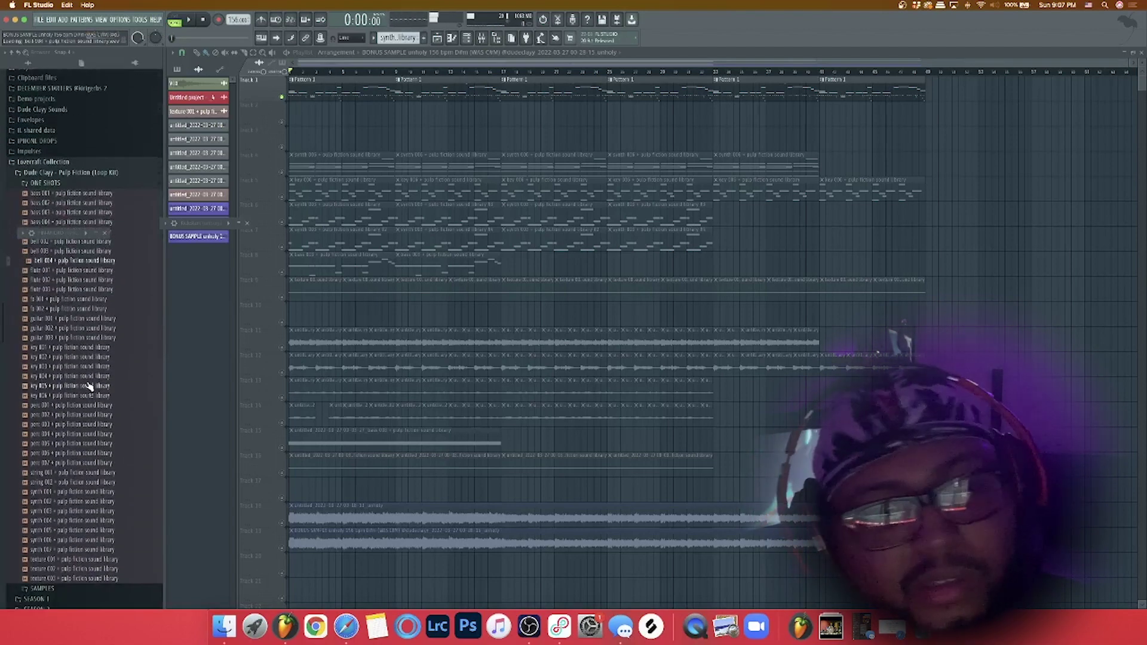
key("Down")
key("Down")
key("Down")
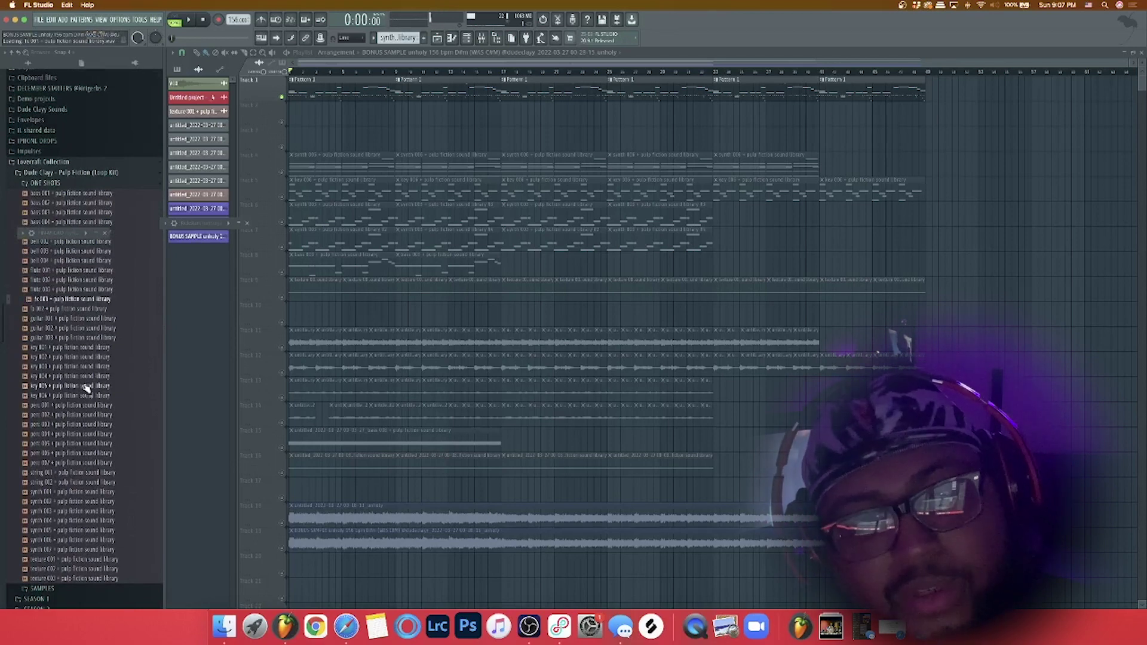
key("Down")
key("Down")
key("Down")
key("Down")
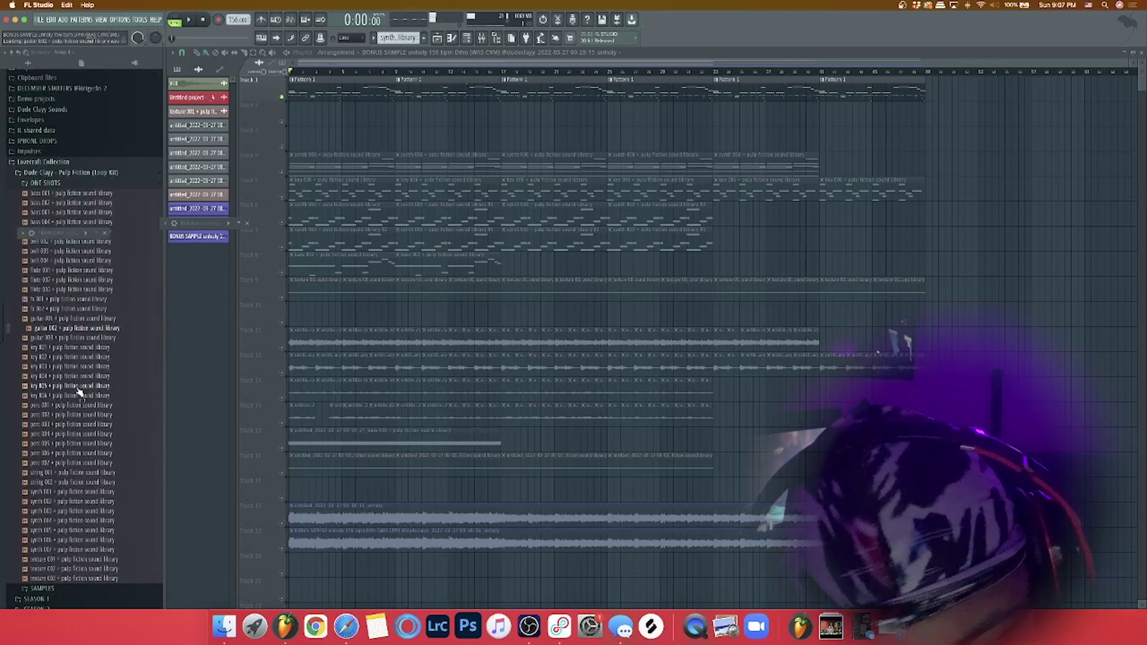
Preview the last guitar sound and the key and perc sounds in the ONE SHOTS folder, ending at perc 007
key("Down")
key("Down")
key("Down")
key("Down")
key("Down")
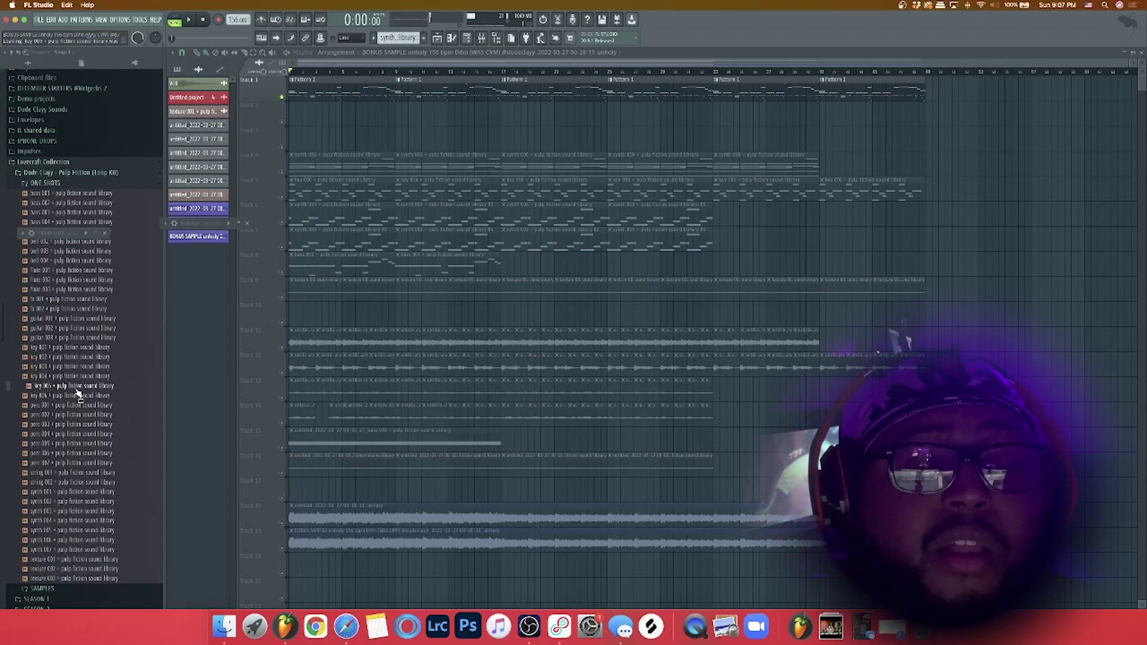
key("Down")
key("Down")
key("Down")
key("Down")
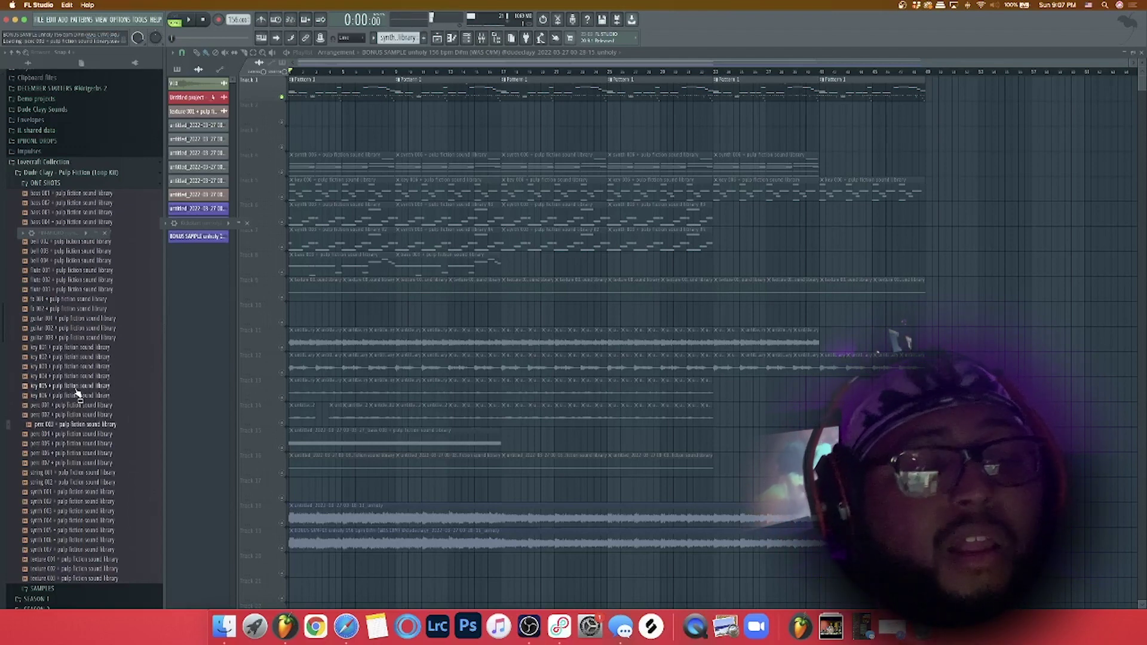
key("Down")
key("Down")
key("Down")
key("Down")
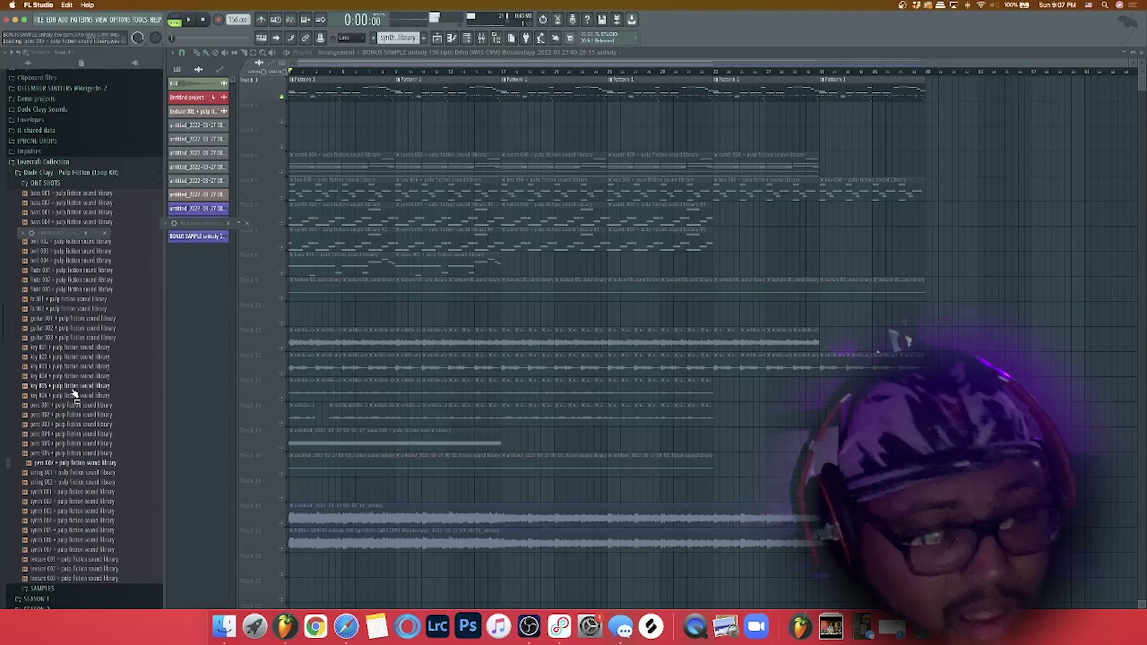
Preview the string, synth and texture sounds in the ONE SHOTS folder, ending at texture 003
key("Down")
key("Down")
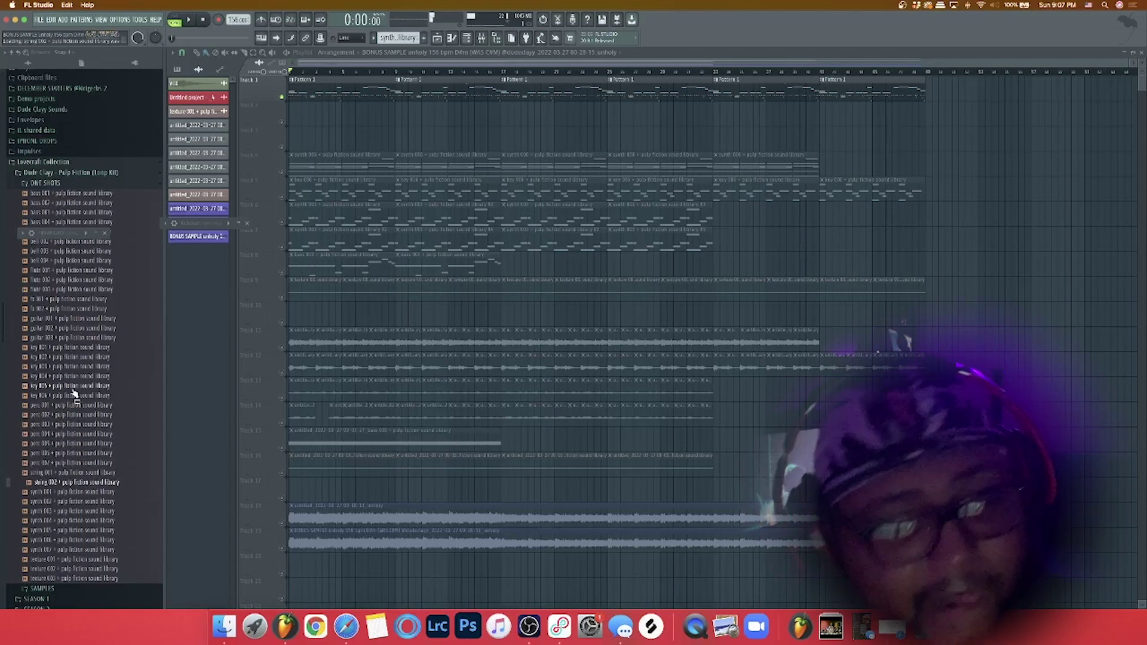
key("Down")
key("Down")
key("Down")
key("Down")
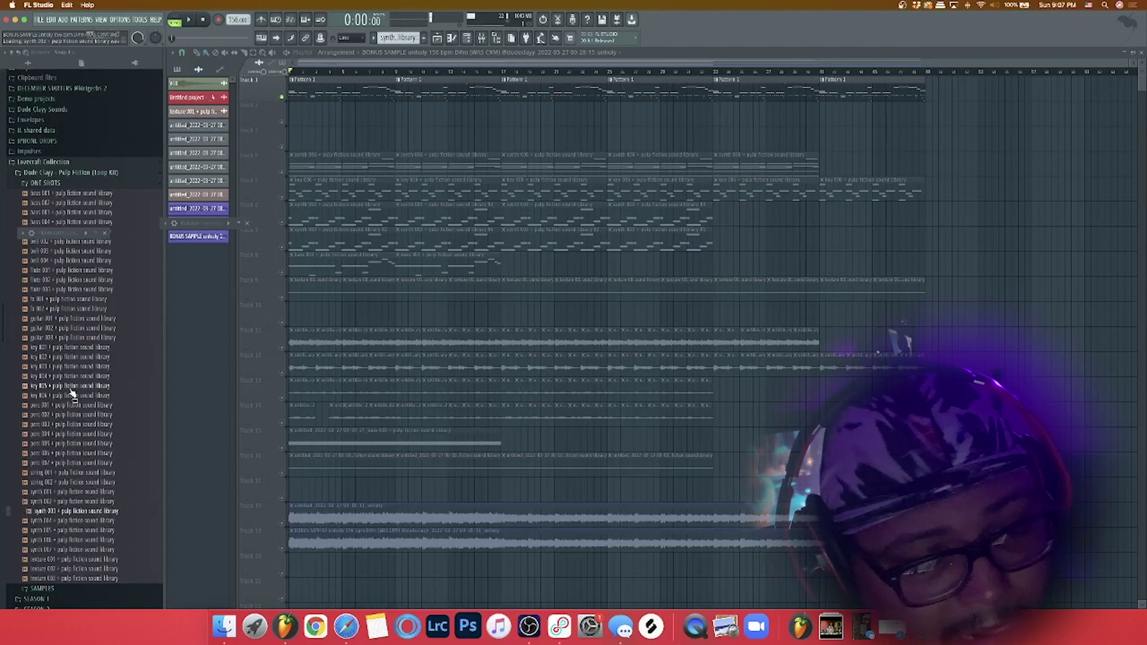
key("Down")
key("Down")
key("Down")
key("Down")
key("Down")
key("Down")
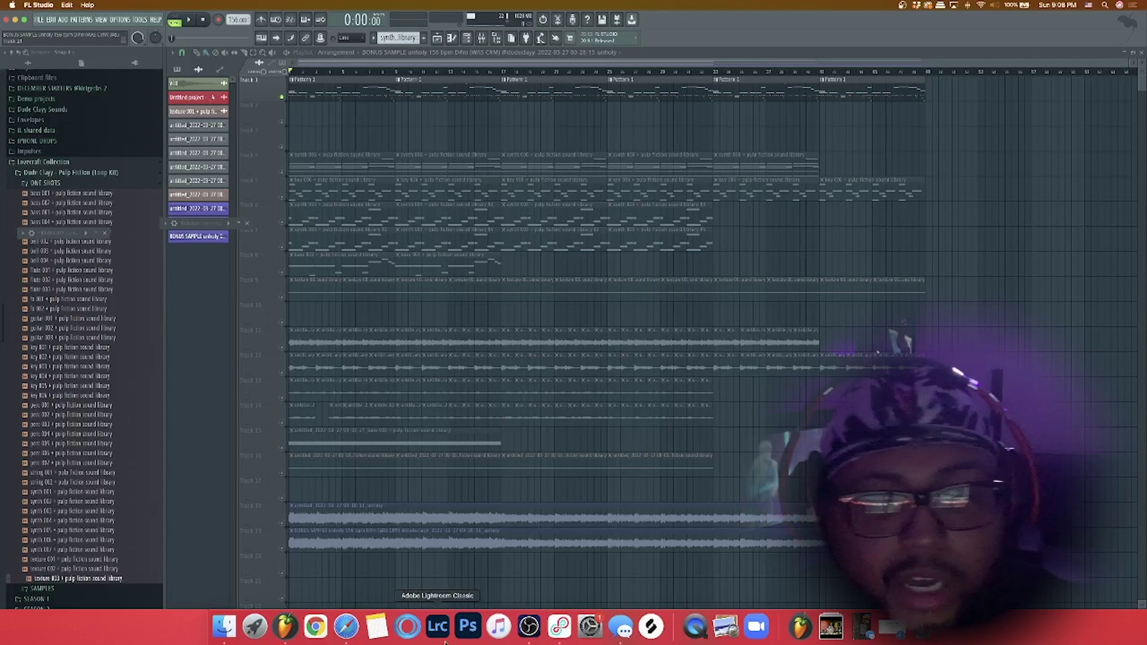
Solo the BONUS SAMPLE unholy audio track in the playlist and listen to it from the start
left_click(285, 551)
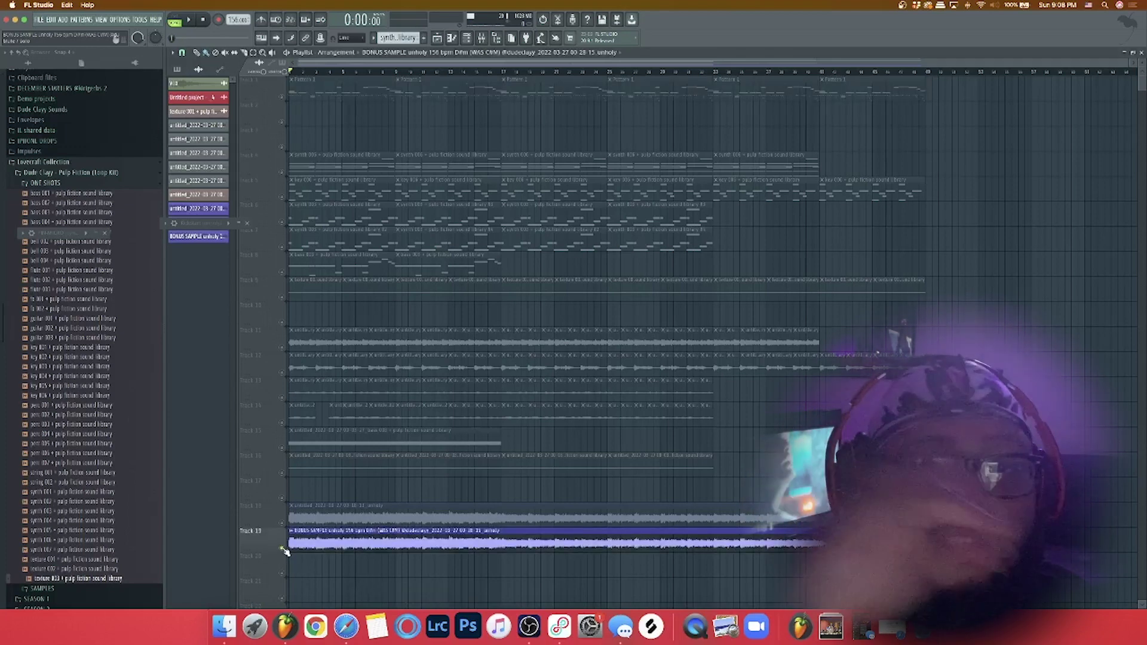
key("space")
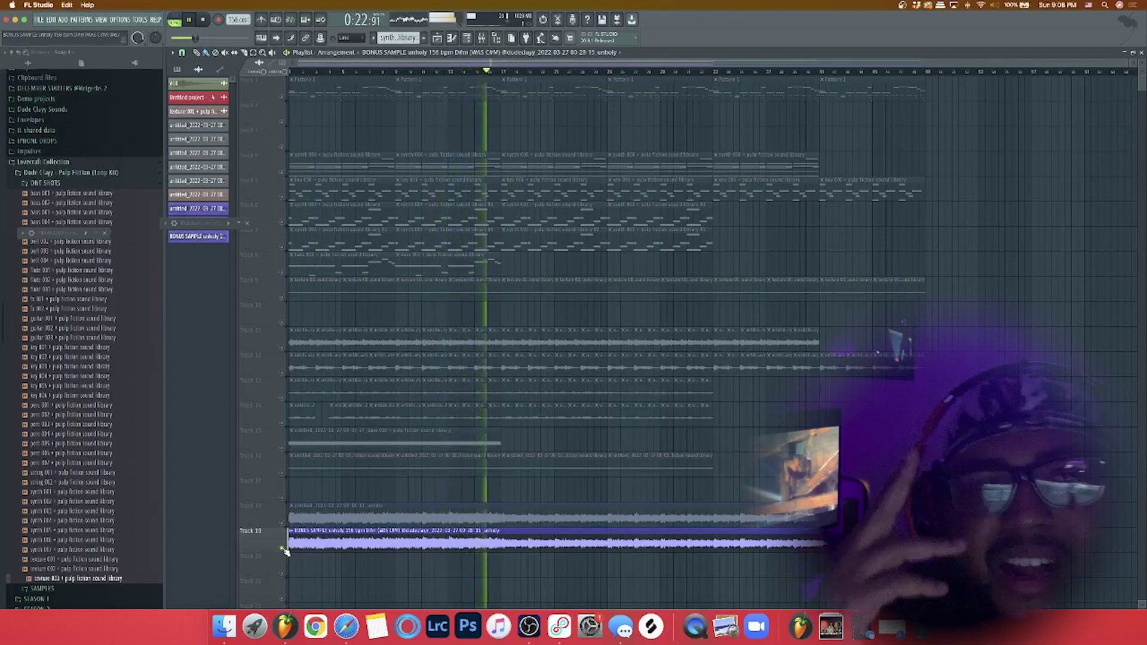
key("space")
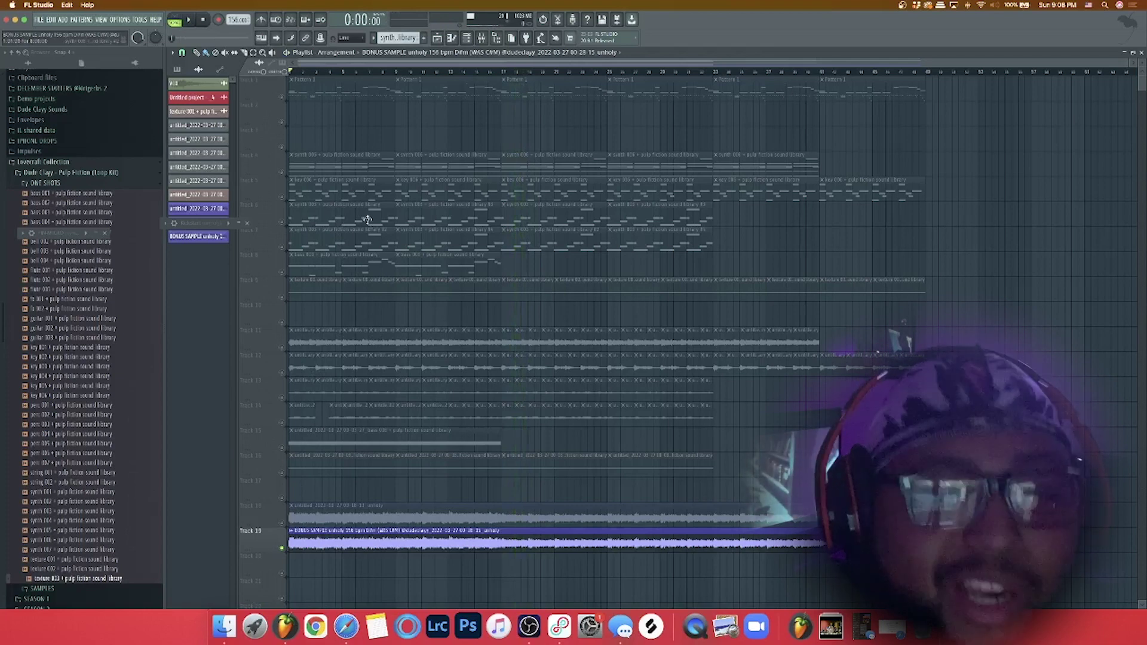
Solo the synth 006 track, play its chord pattern in the piano roll in pattern mode, and return to the playlist
left_click(284, 172)
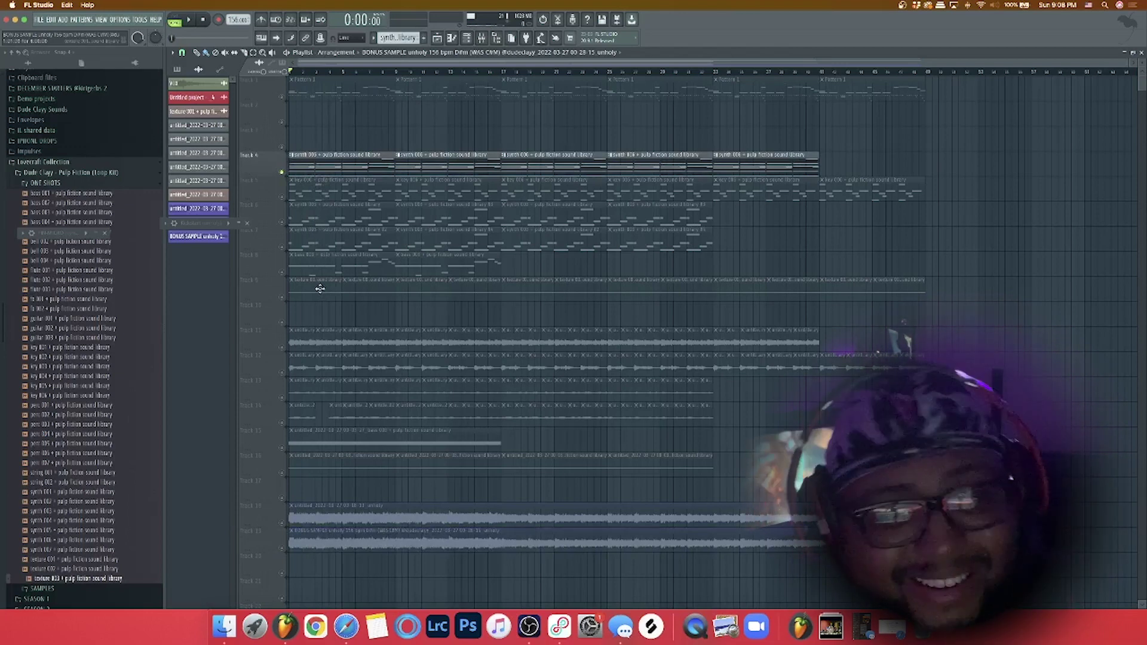
double_click(314, 171)
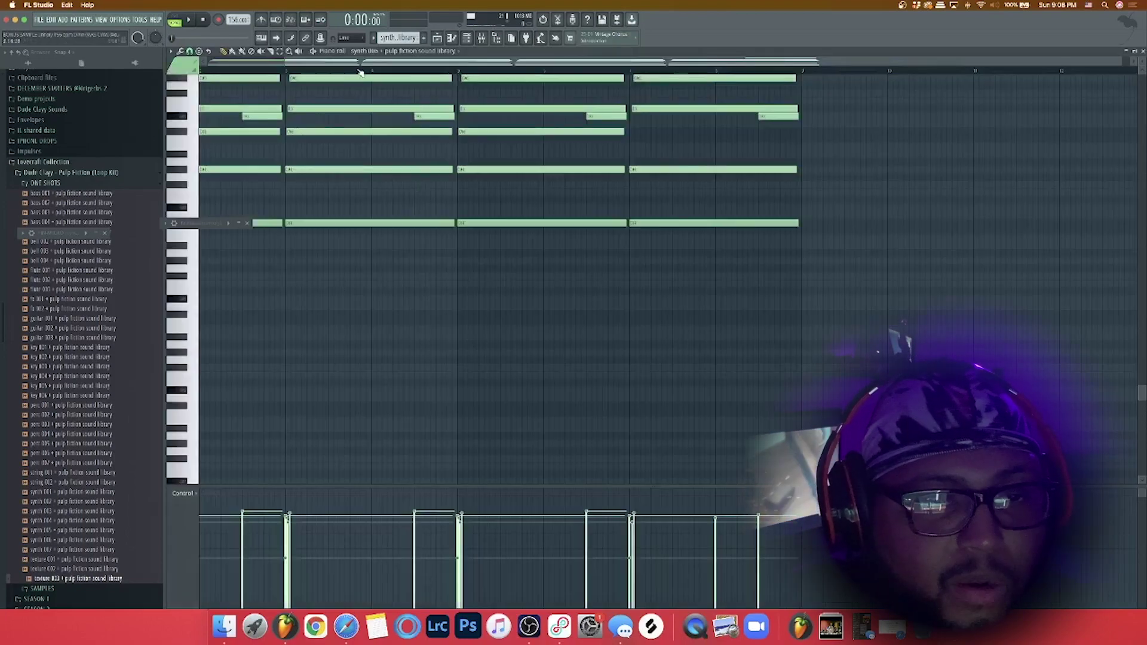
scroll(360, 71, "down", 2)
scroll(335, 207, "up", 3)
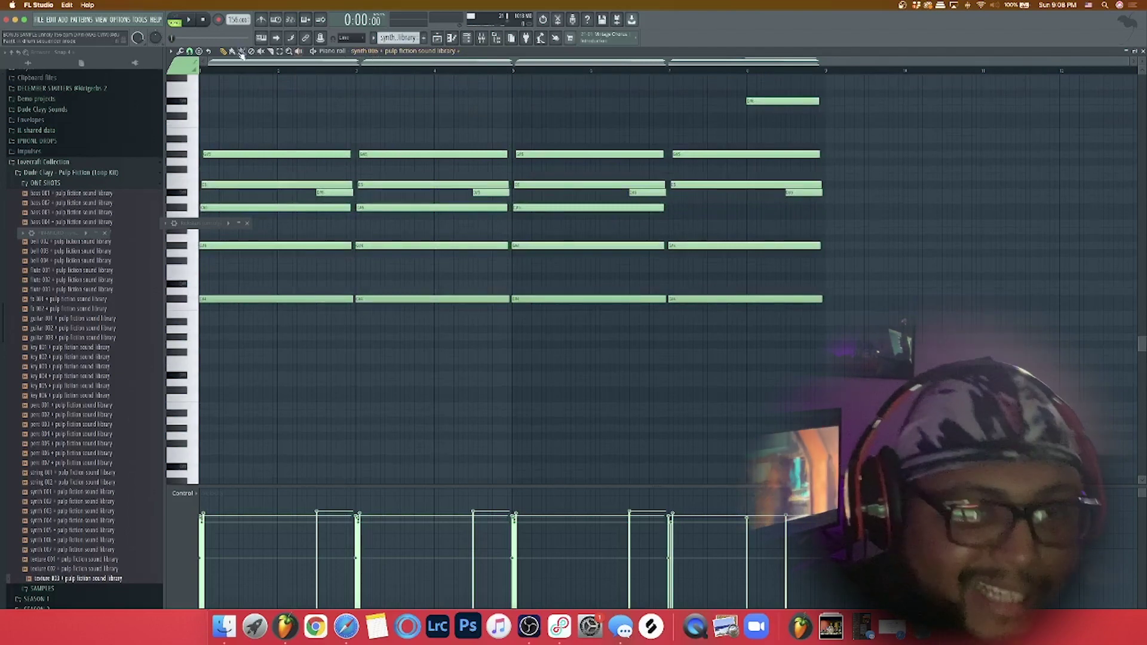
left_click(175, 21)
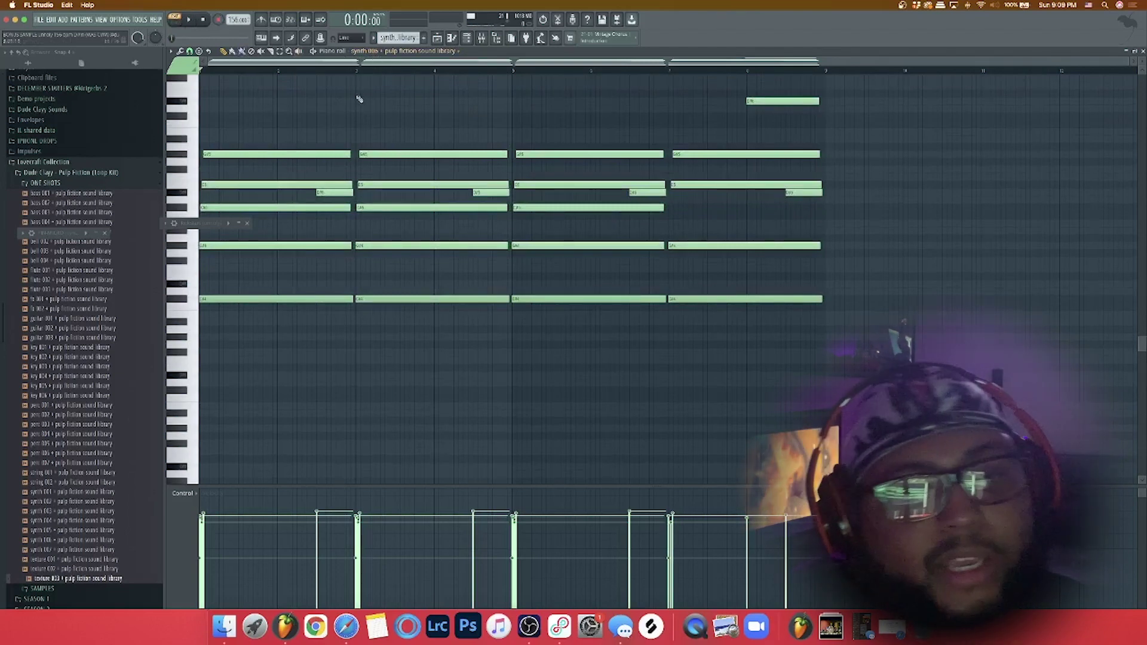
key("space")
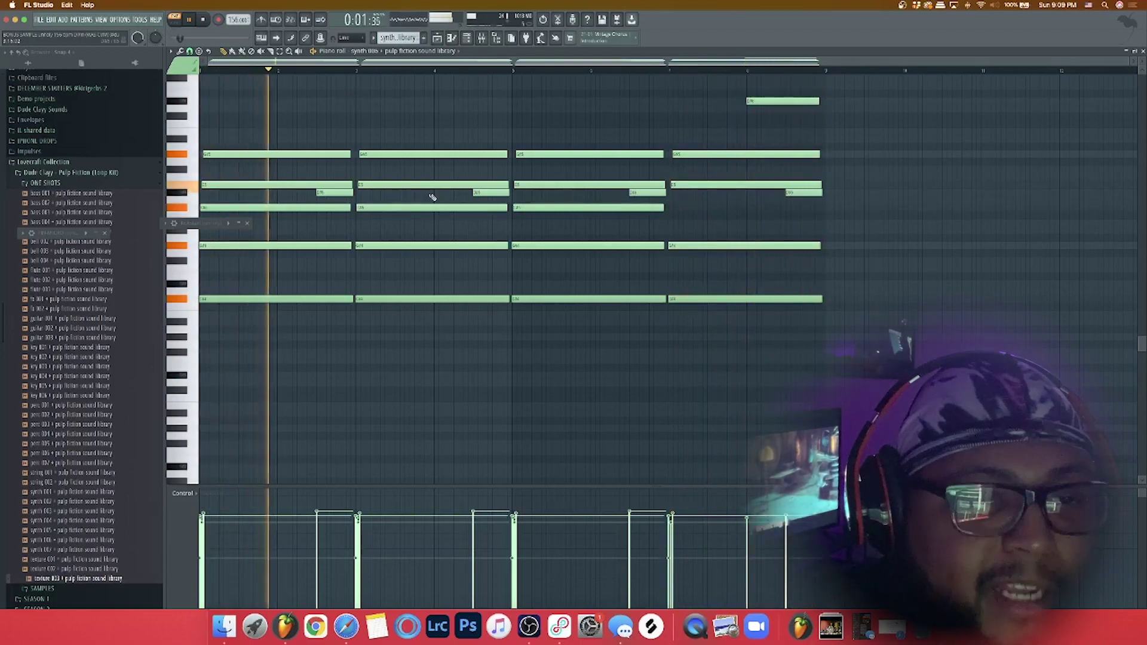
key("space")
left_click(437, 38)
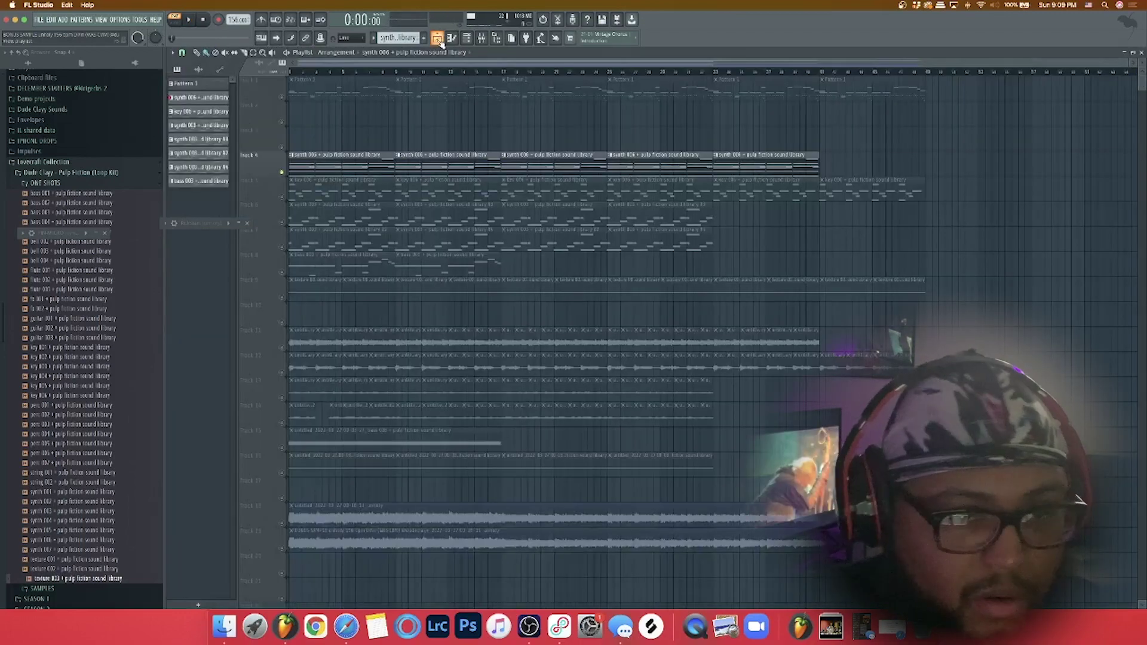
Open the key 006 pattern in the piano roll, listen to its melody from the start, and return to the playlist
double_click(327, 187)
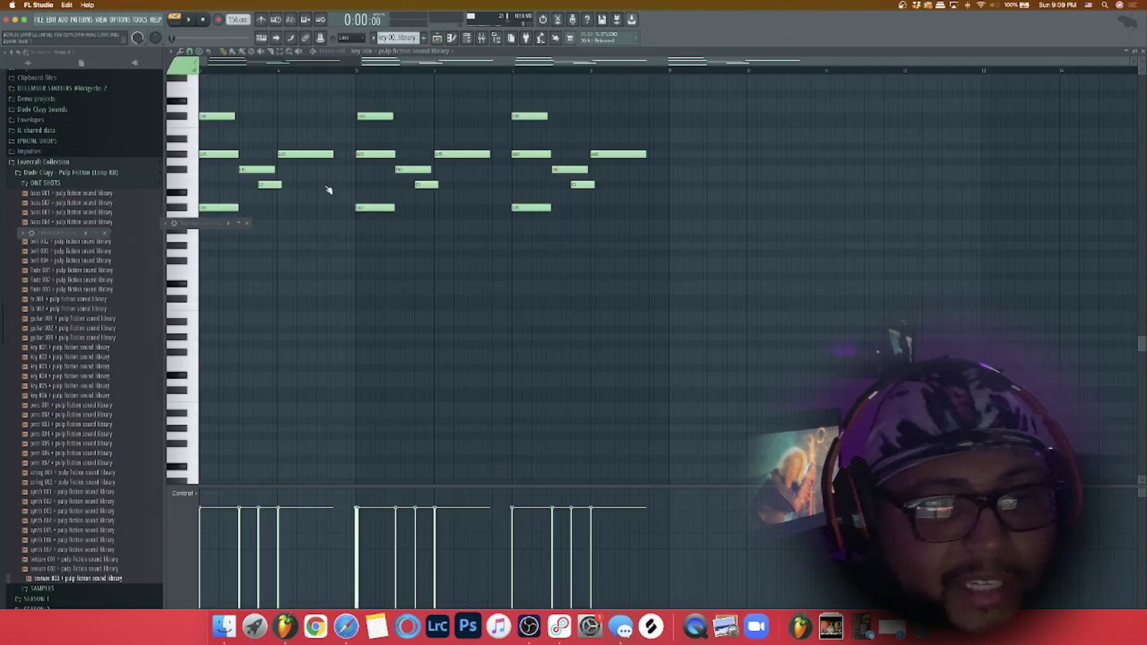
key("super+b")
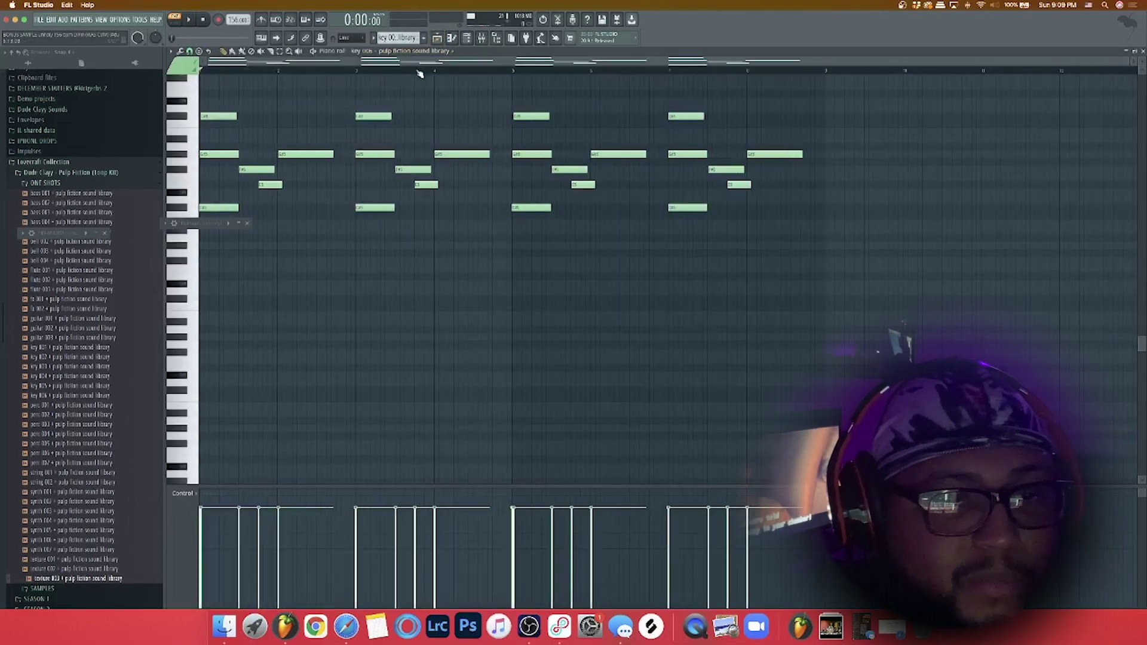
key("space")
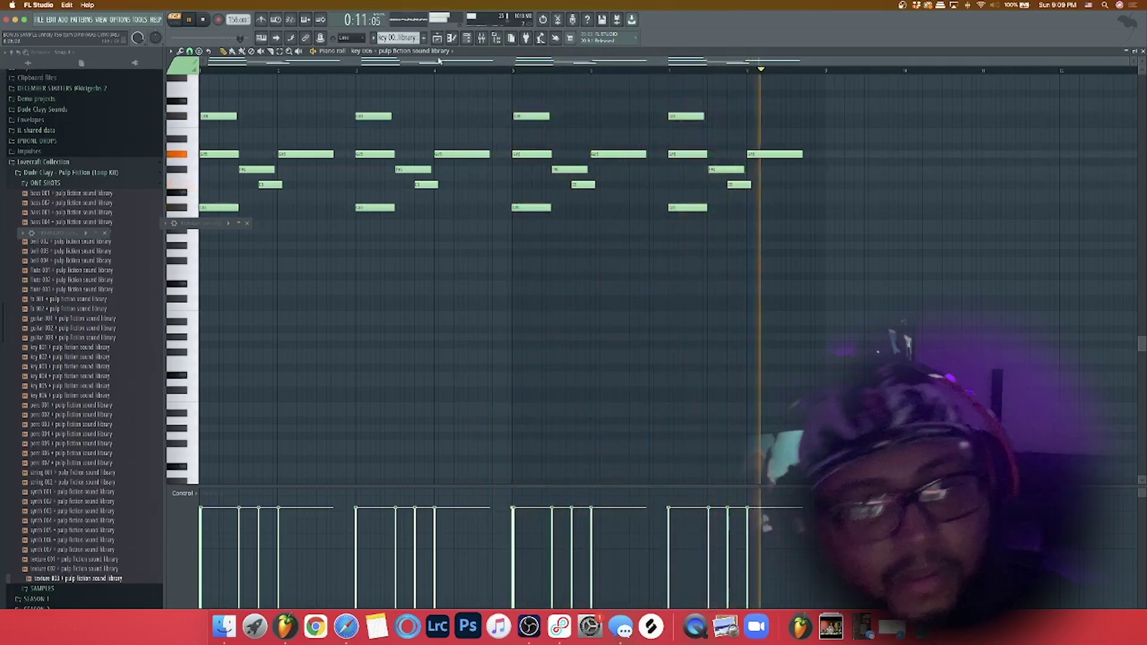
key("space")
left_click(438, 38)
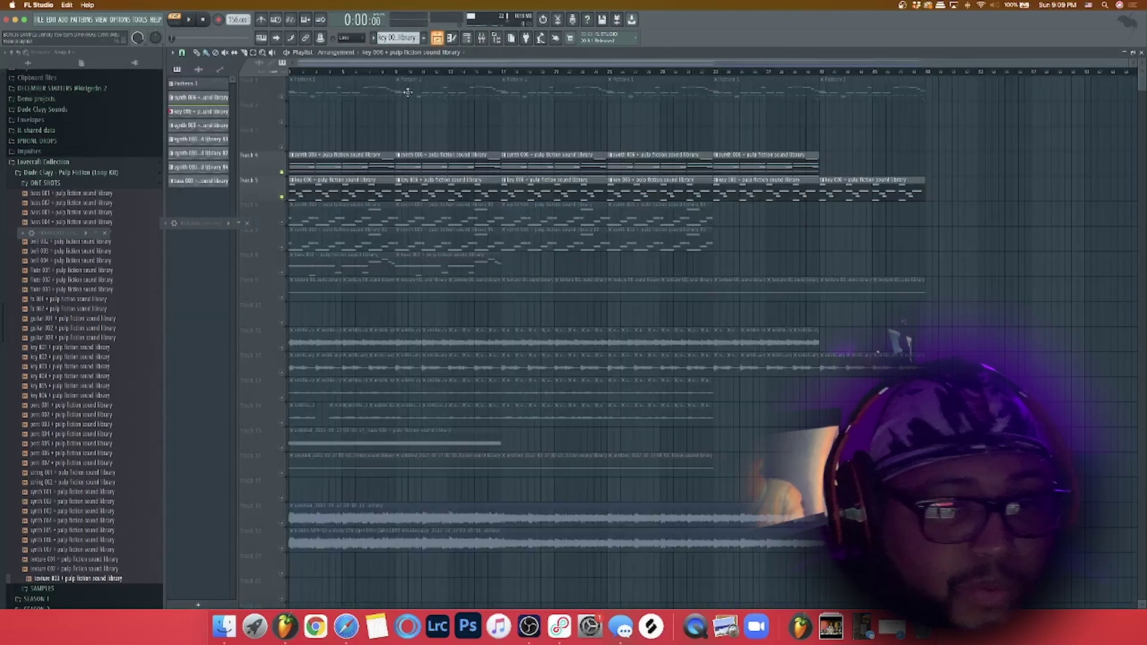
Open the mixer, select the synth 006 insert and inspect the curves of both its Fruity Parametric EQ 2 effects
left_click(483, 39)
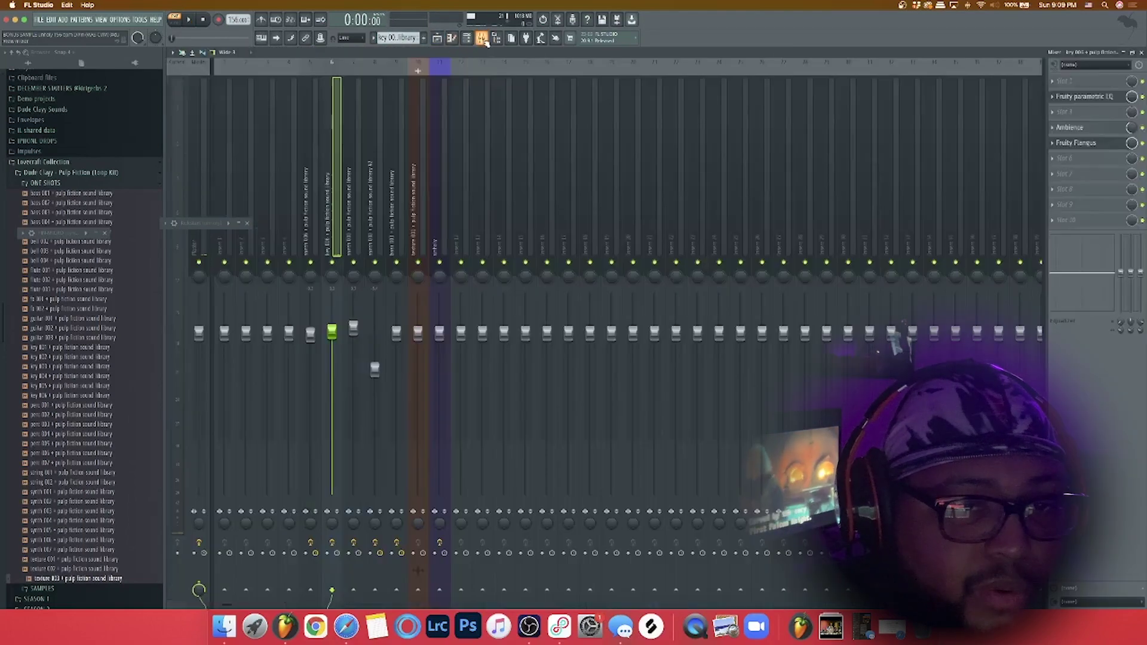
left_click(313, 164)
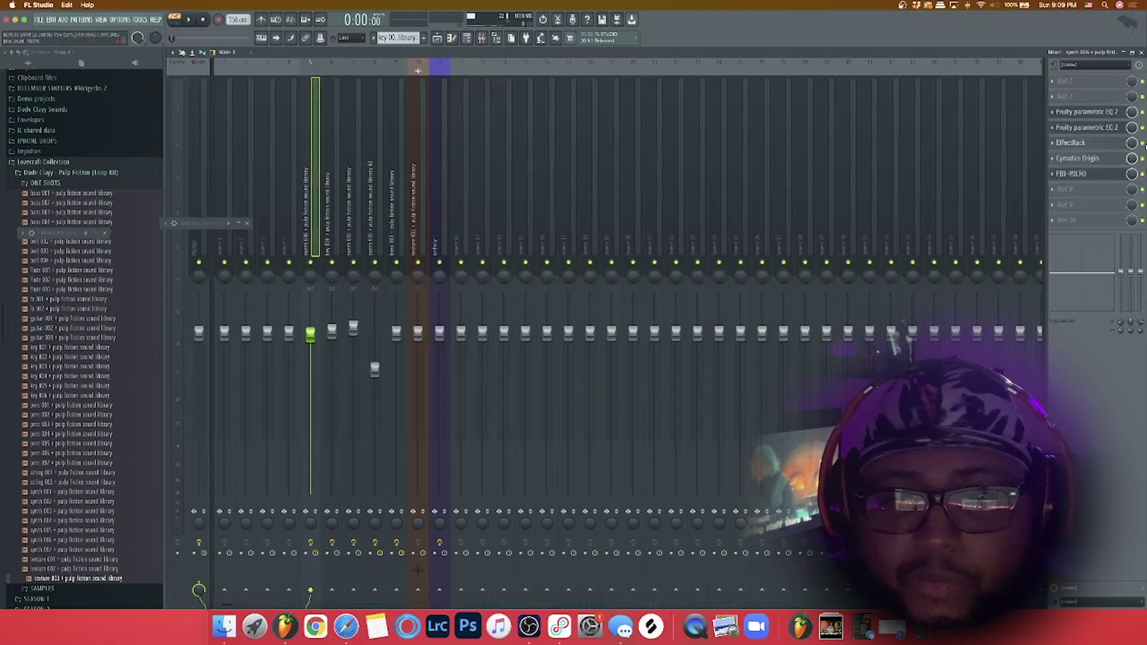
left_click(1087, 113)
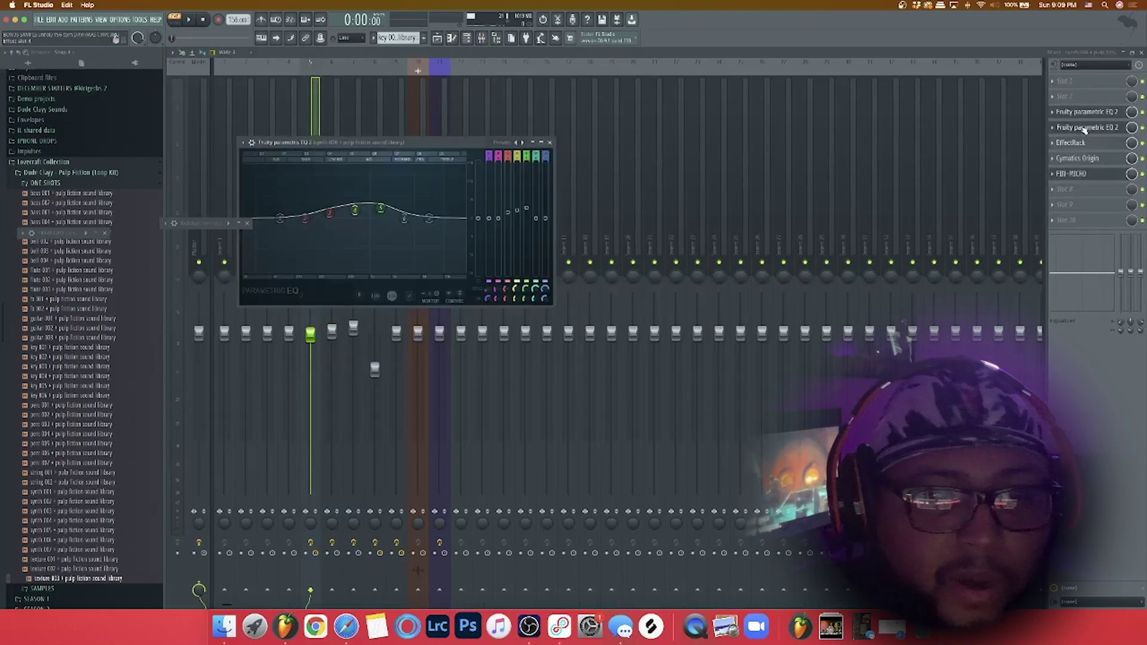
left_click(1083, 127)
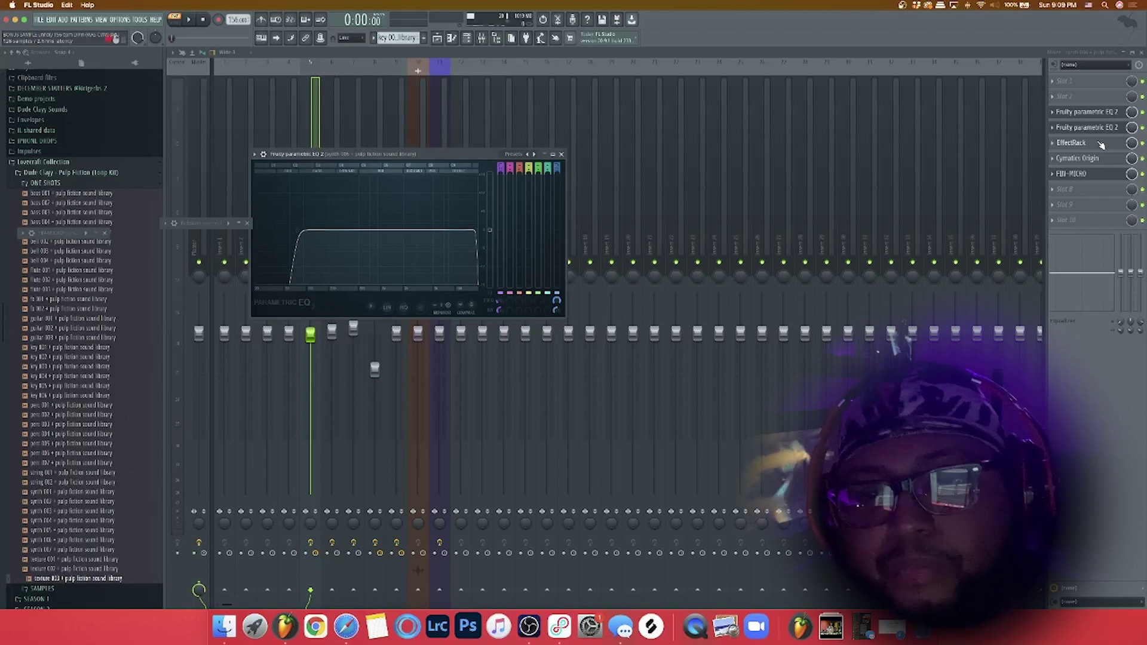
Open the EffectRack on the synth 006 insert and browse its presets to the Lovecraft banks in the User folder
left_click(1099, 144)
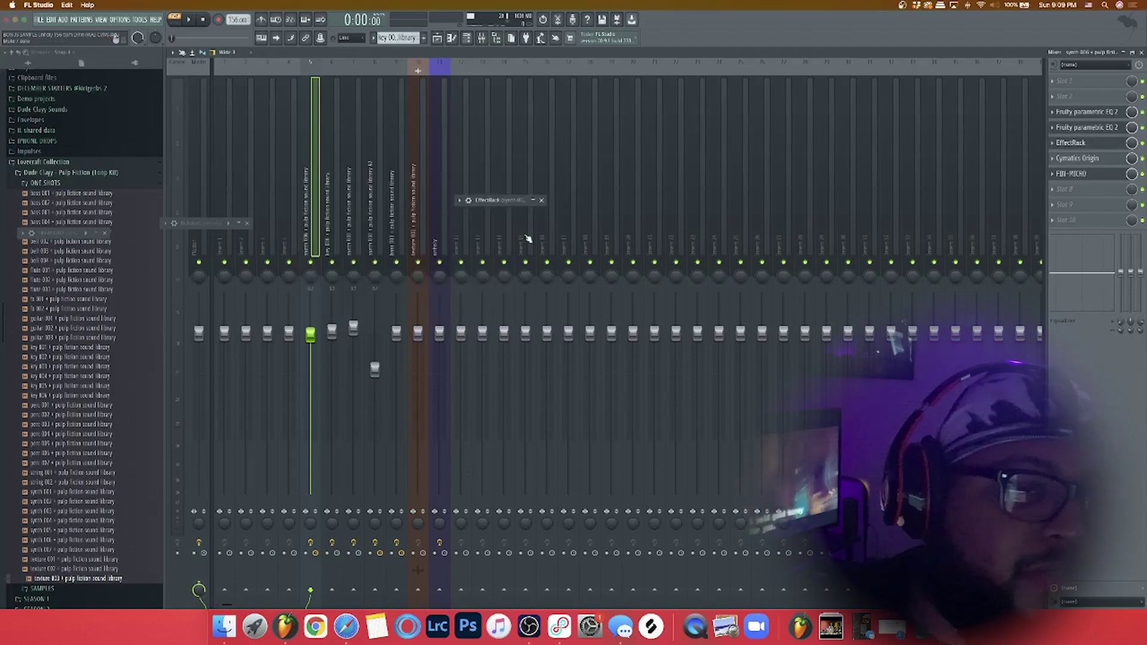
left_click(534, 201)
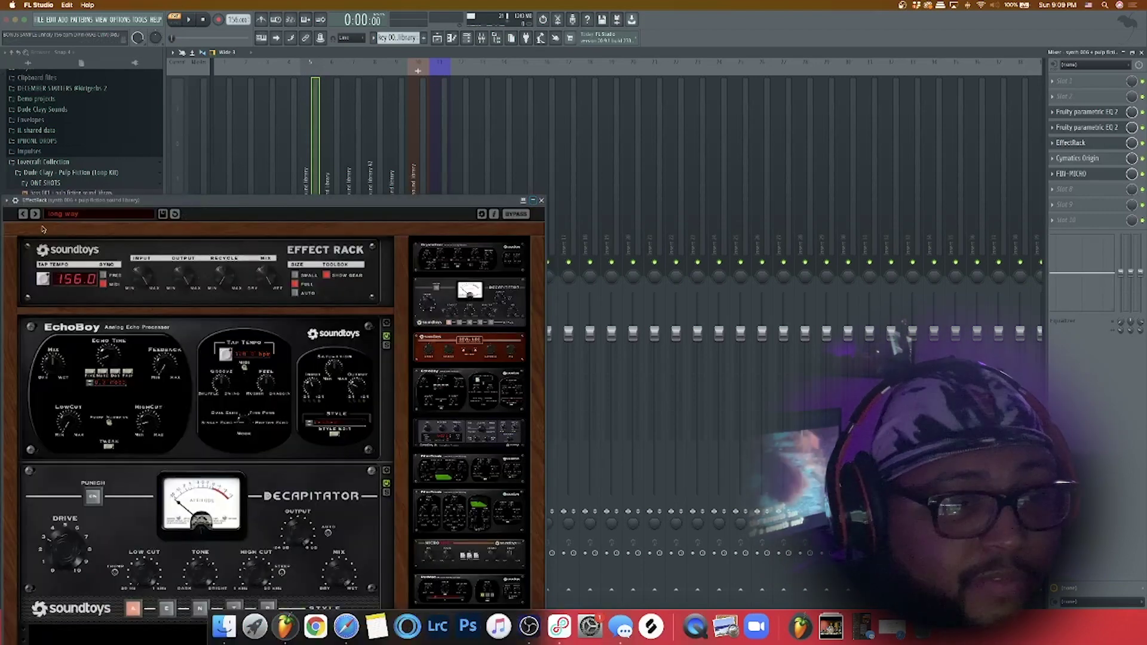
left_click(62, 214)
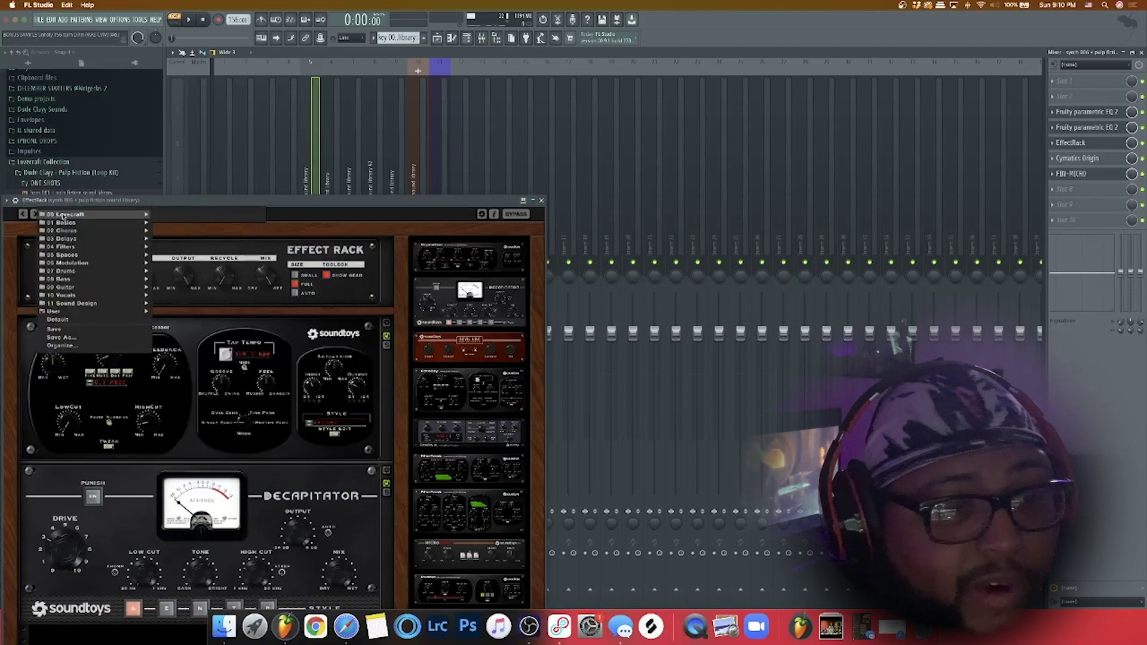
mouse_move(70, 311)
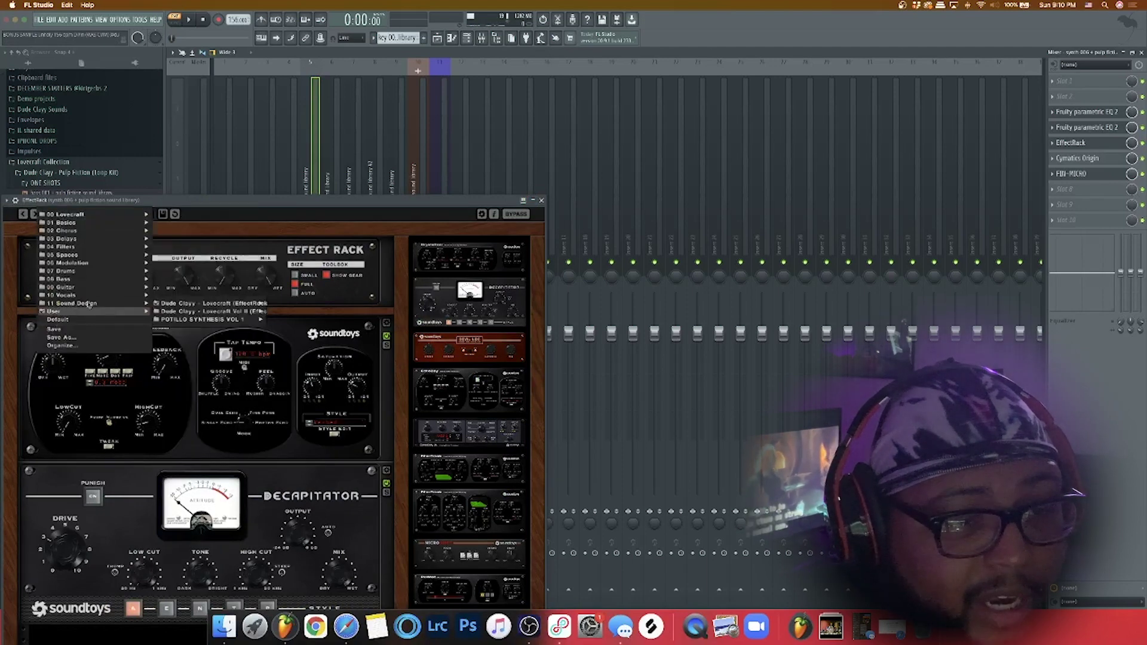
mouse_move(196, 305)
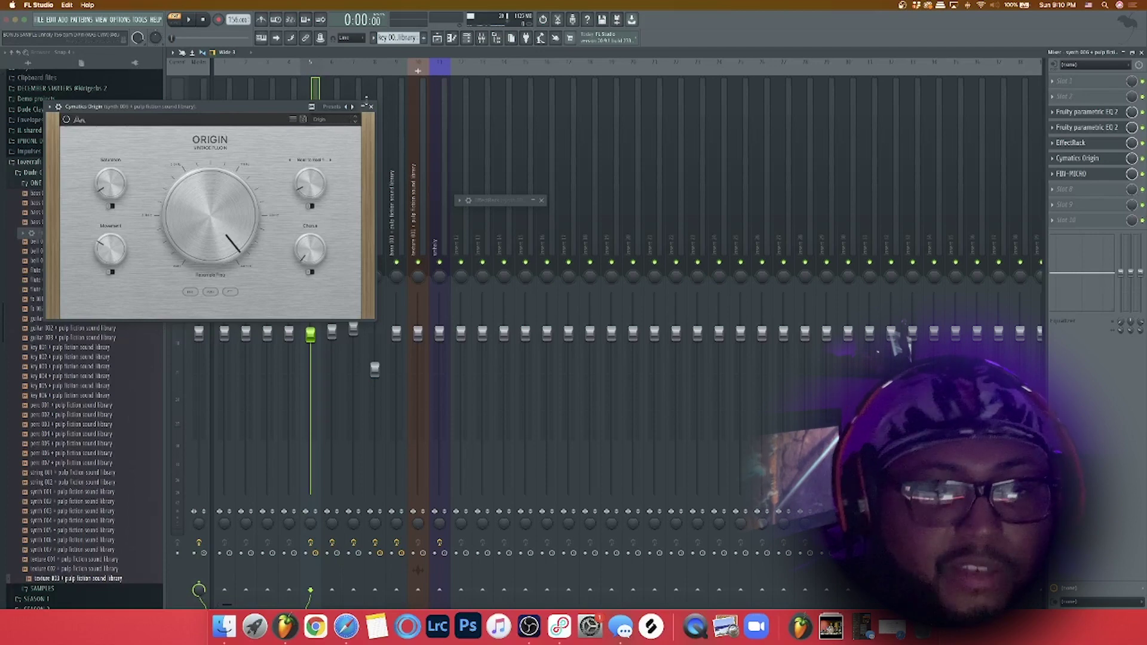
Collapse the Cymatics Origin window and inspect the Finisher Micro effect on the synth 006 insert
left_click(362, 107)
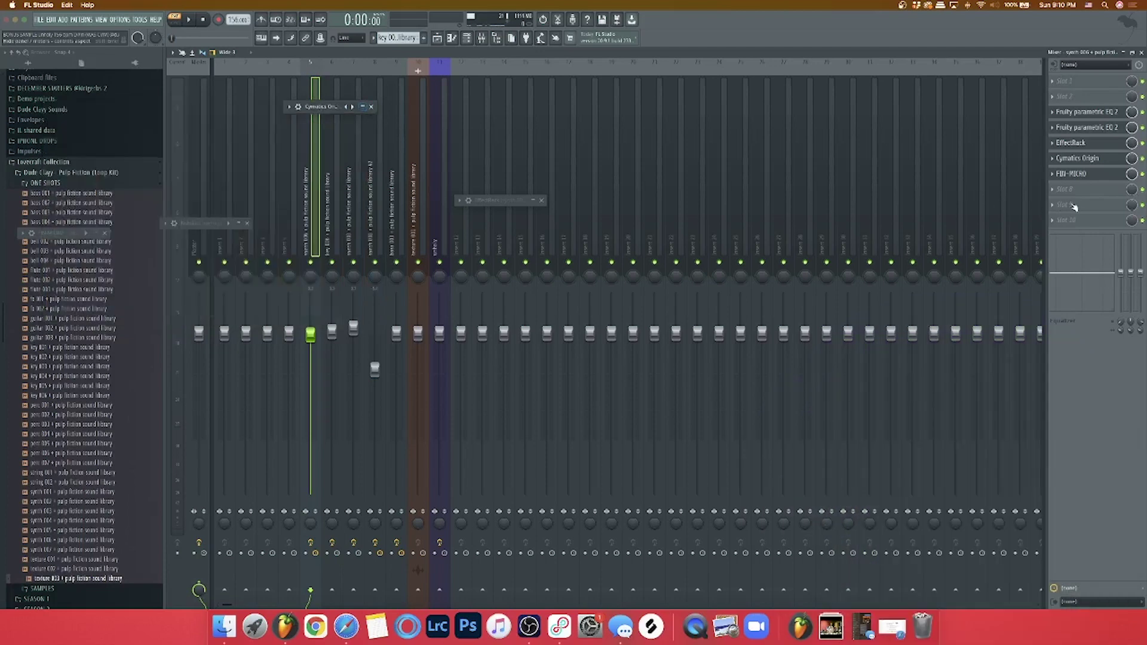
left_click(1109, 177)
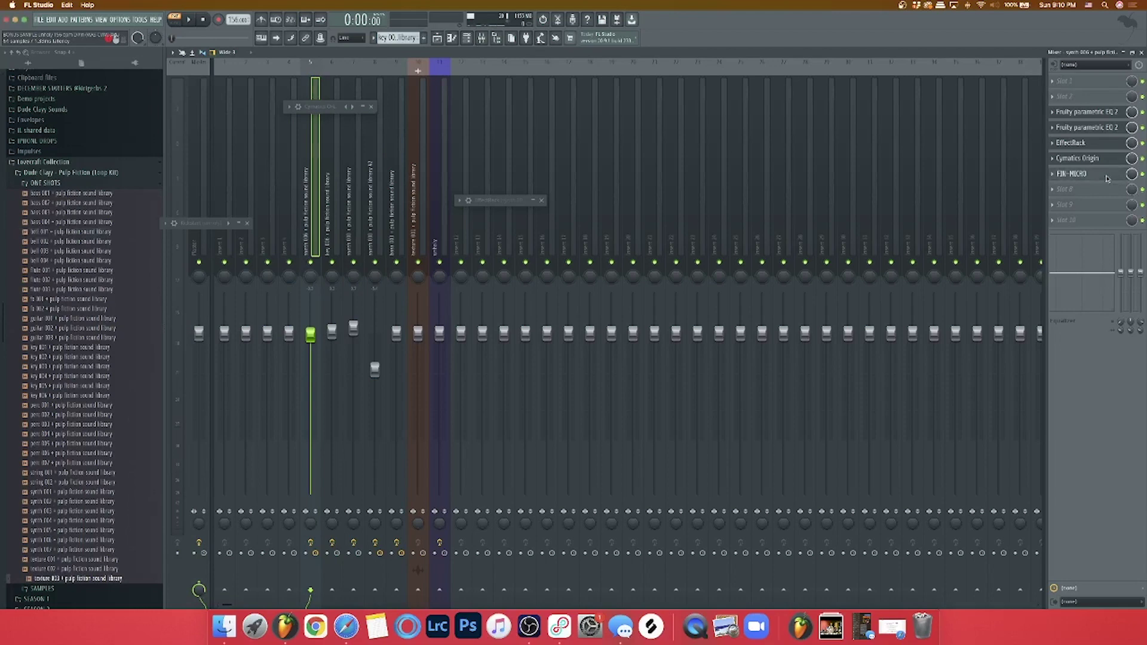
left_click_drag(126, 218, 170, 182)
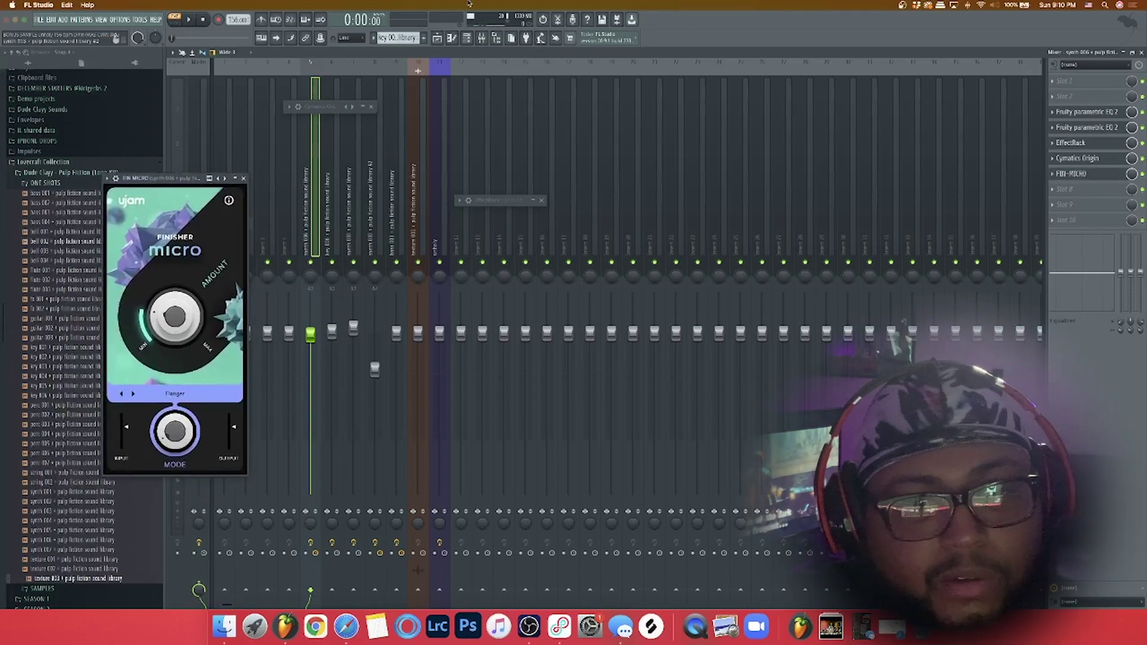
Show the key 006 insert's effects in the mixer, and listen to synth 006 and key 006 together in the playlist
left_click(326, 155)
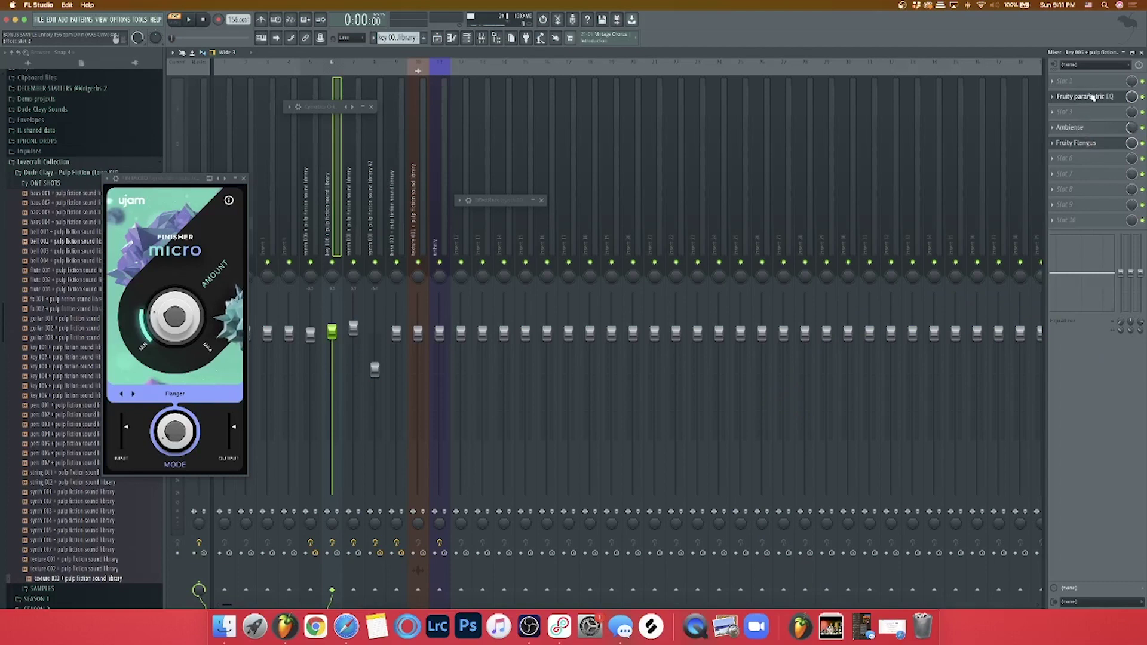
left_click(437, 38)
left_click(184, 22)
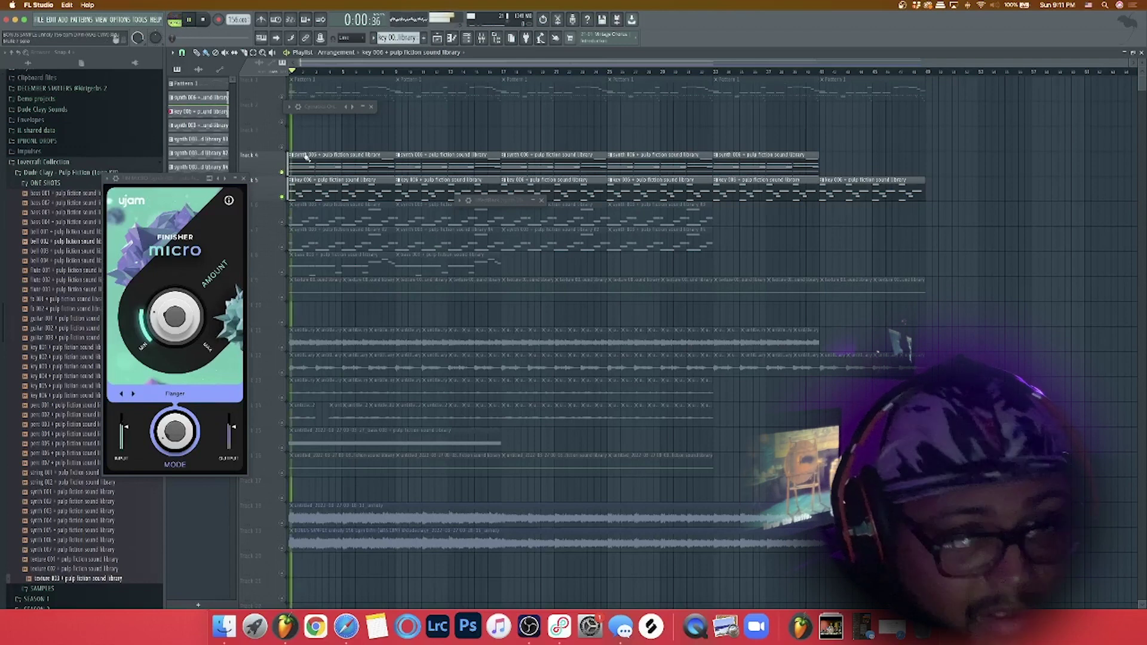
key("space")
Solo the first synth 003 track, open its pattern in the piano roll and listen to the melody
right_click(283, 223)
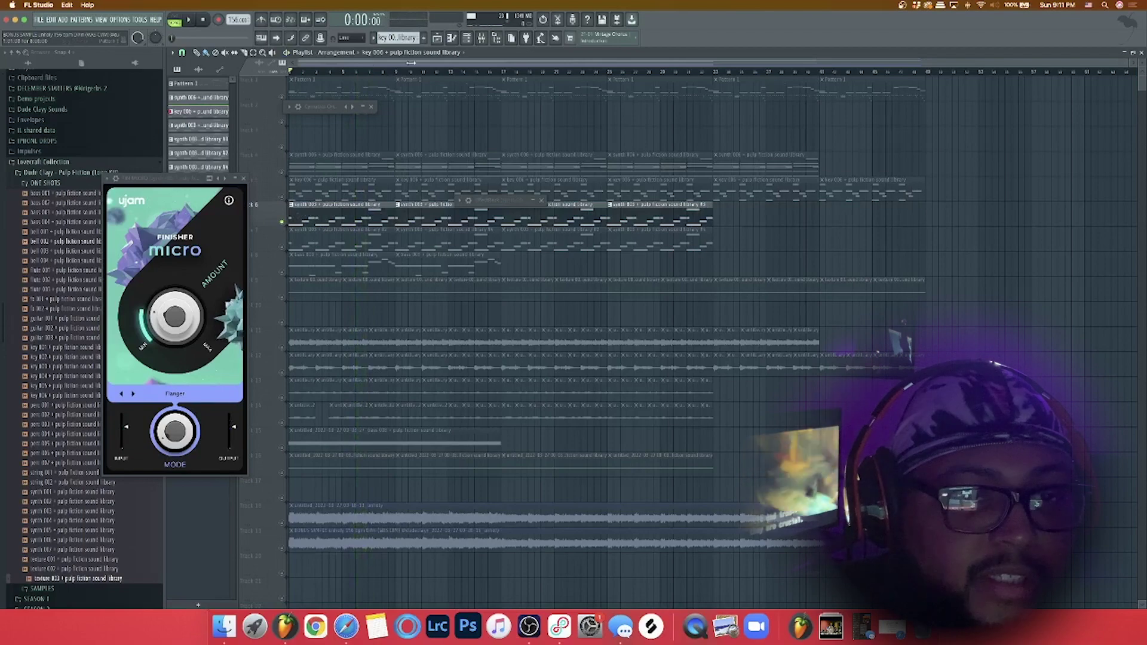
double_click(325, 226)
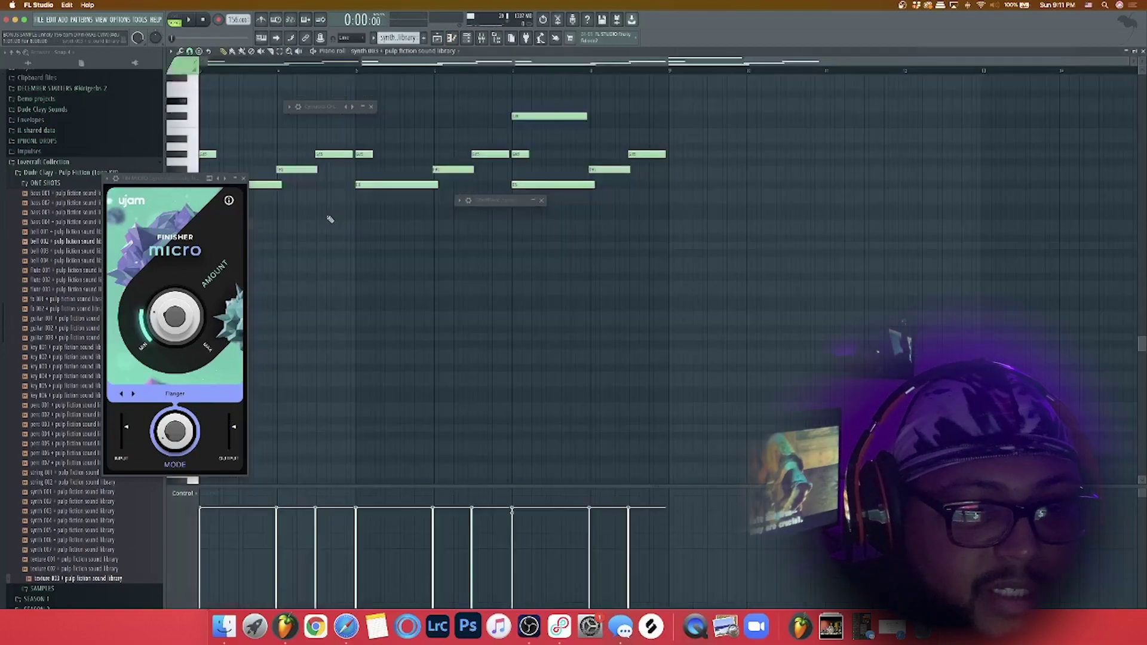
key("space")
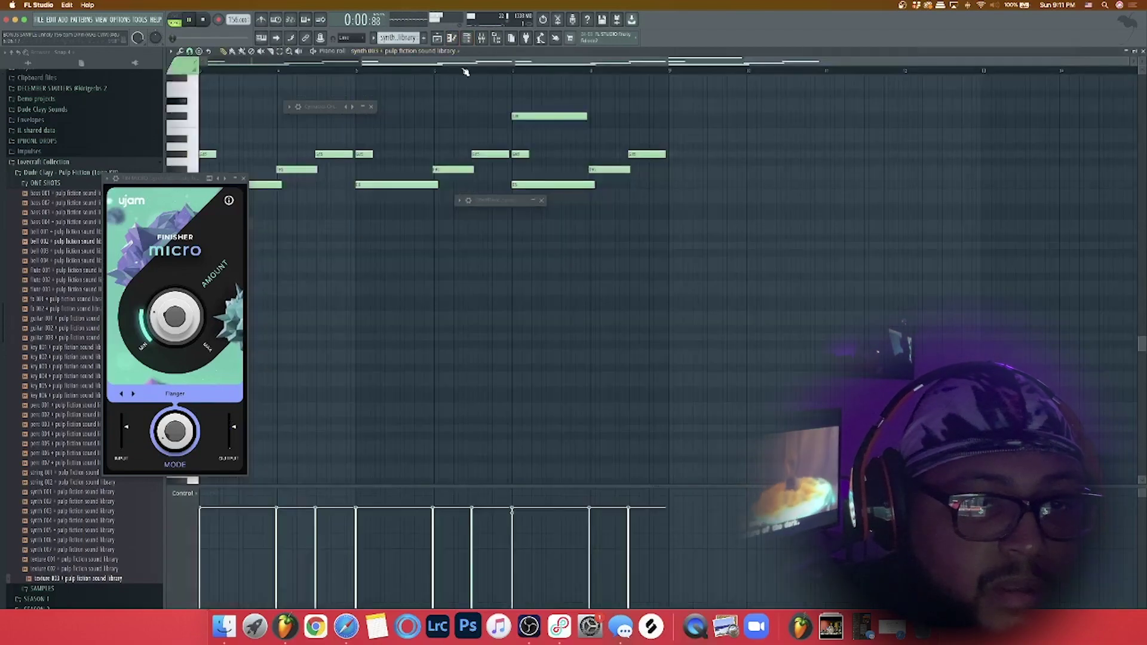
left_click_drag(464, 64, 297, 80)
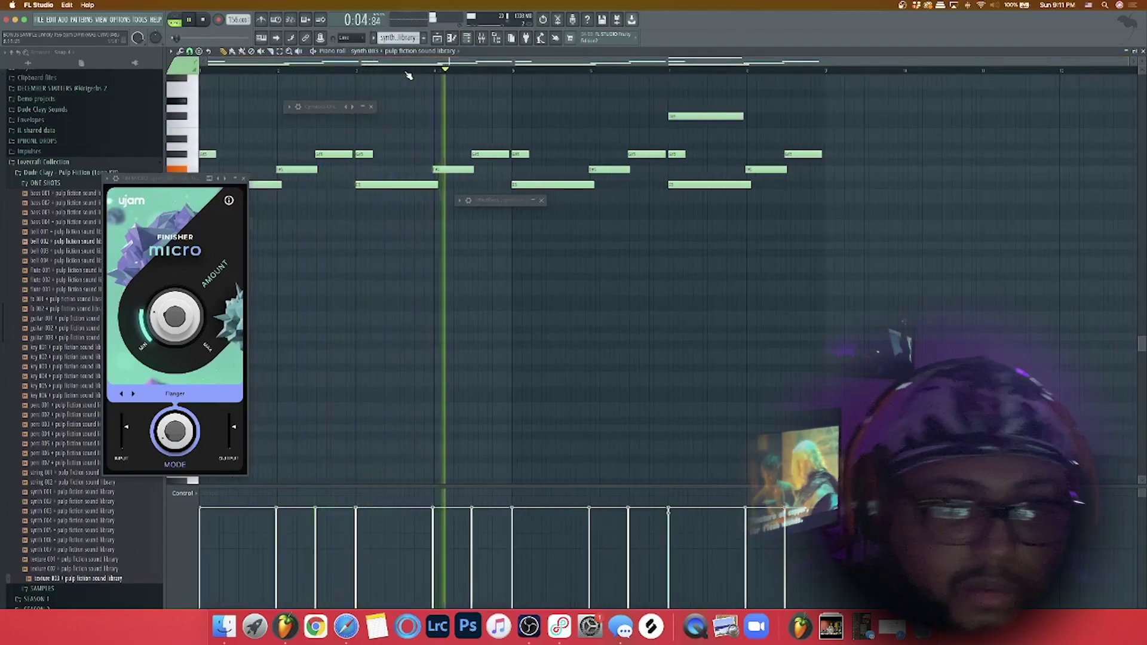
Switch to the mixer, stop playback and inspect the Portal effect on the first synth 003 insert
left_click(468, 39)
left_click(481, 38)
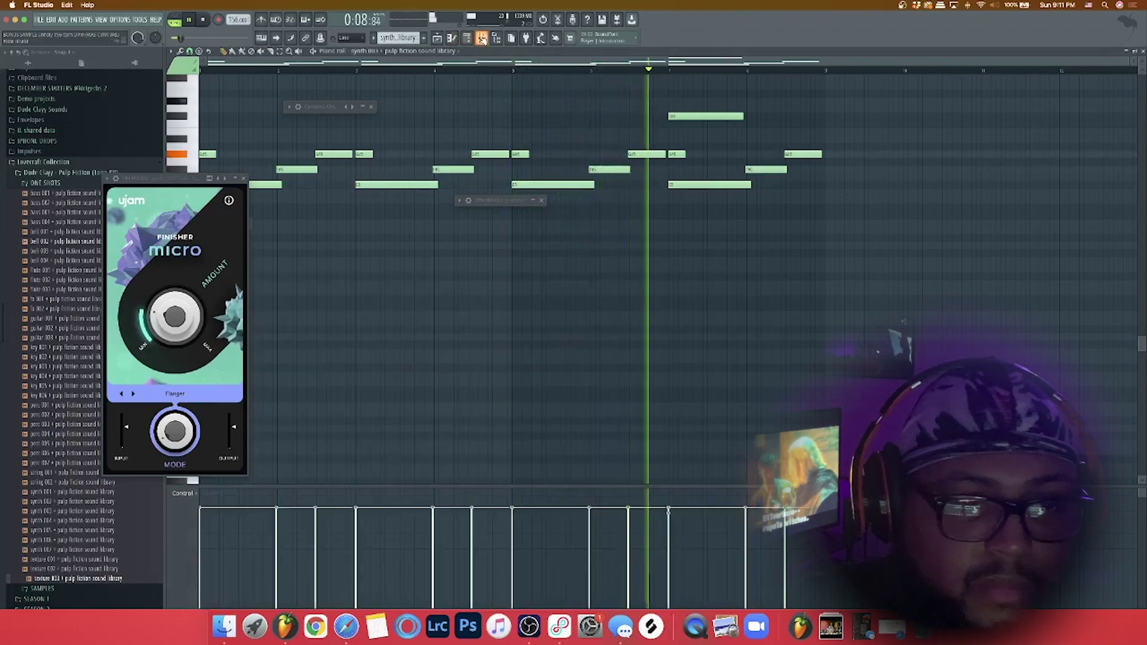
left_click(497, 38)
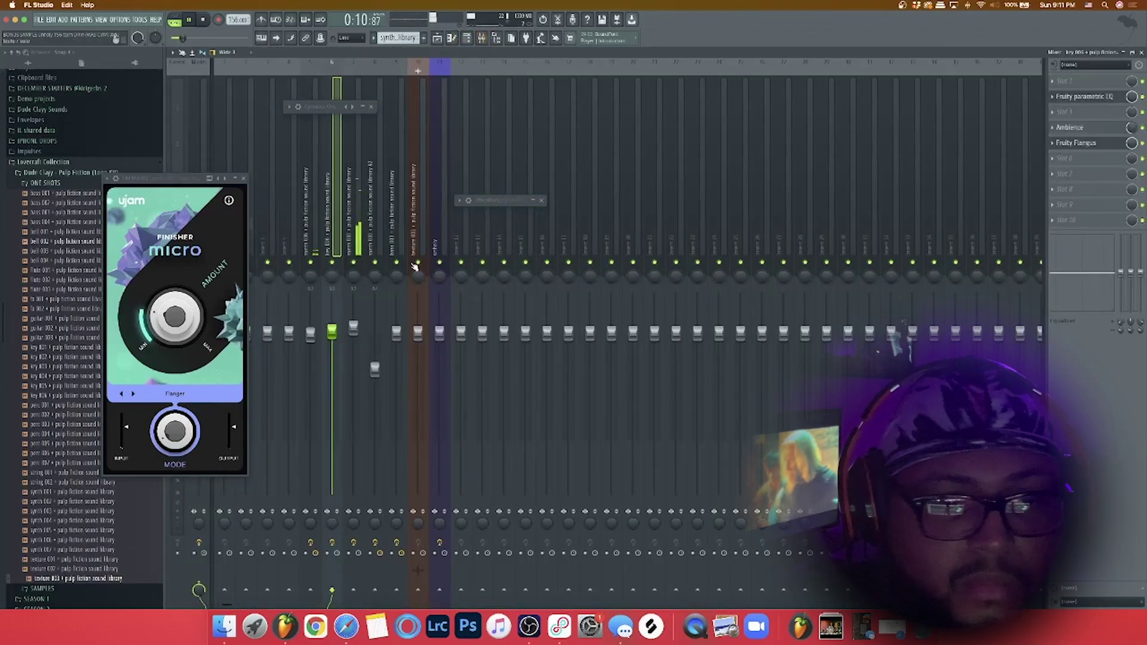
key("space")
left_click(358, 239)
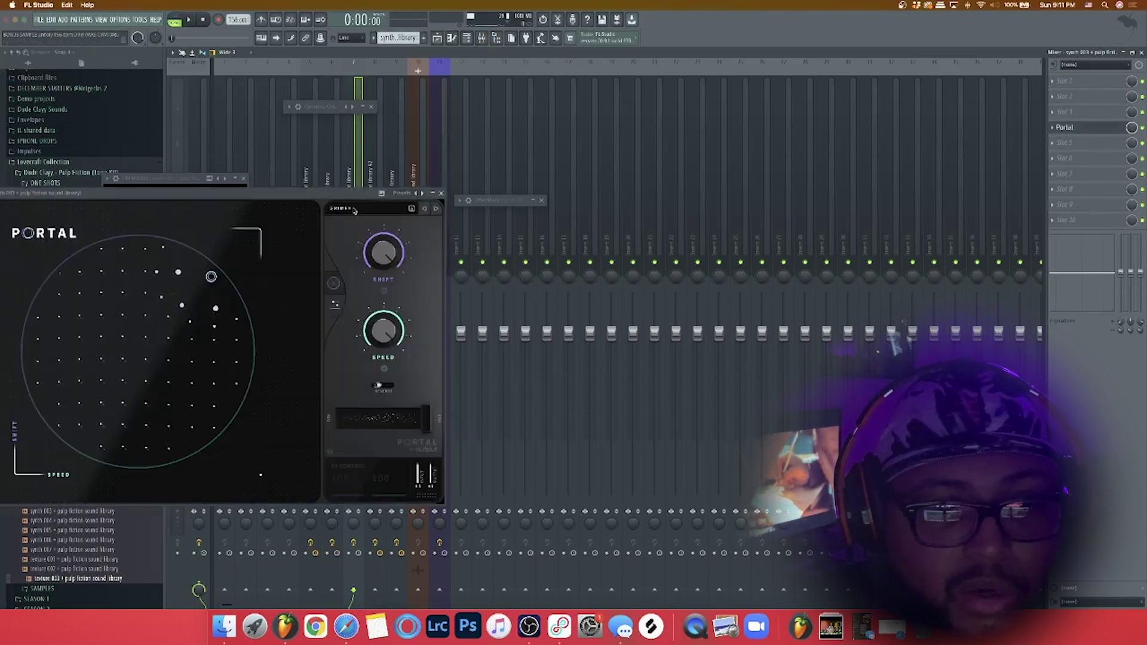
Browse Portal's preset list, collapse the plugin window and return to the playlist
left_click(353, 209)
left_click_drag(227, 195, 361, 133)
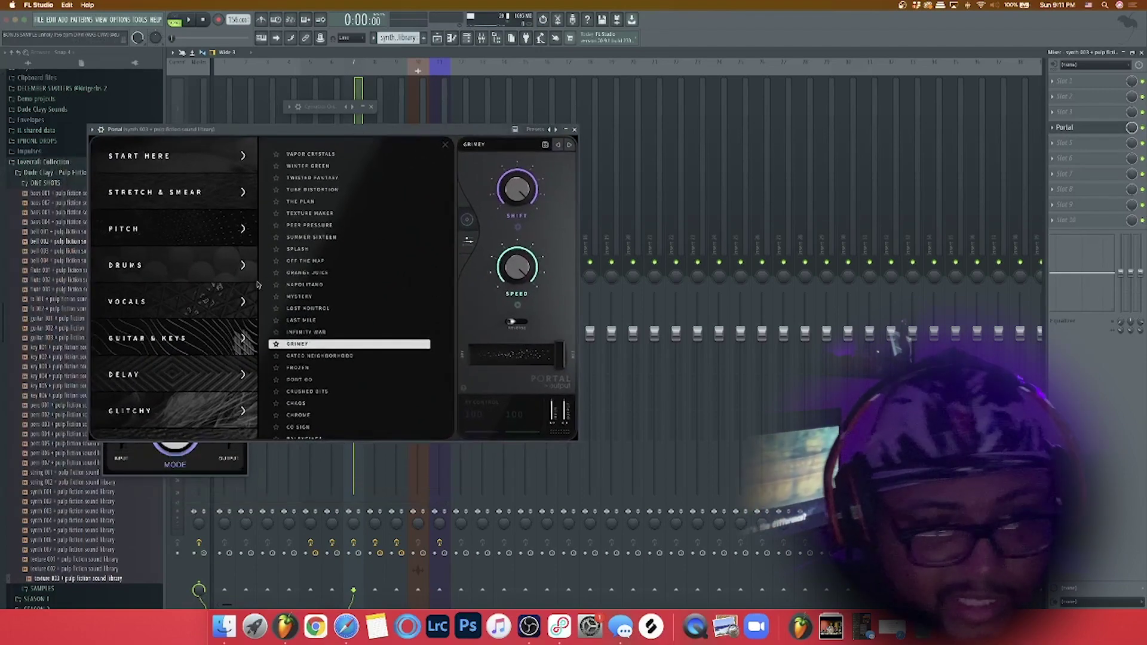
scroll(209, 311, "down", 10)
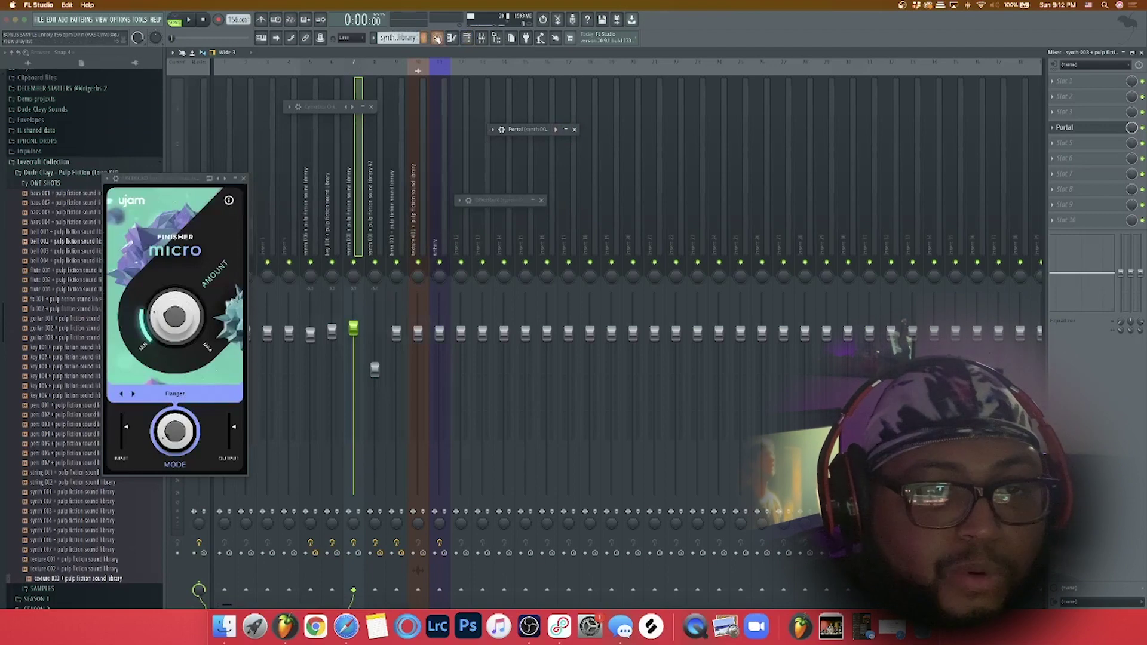
left_click(439, 38)
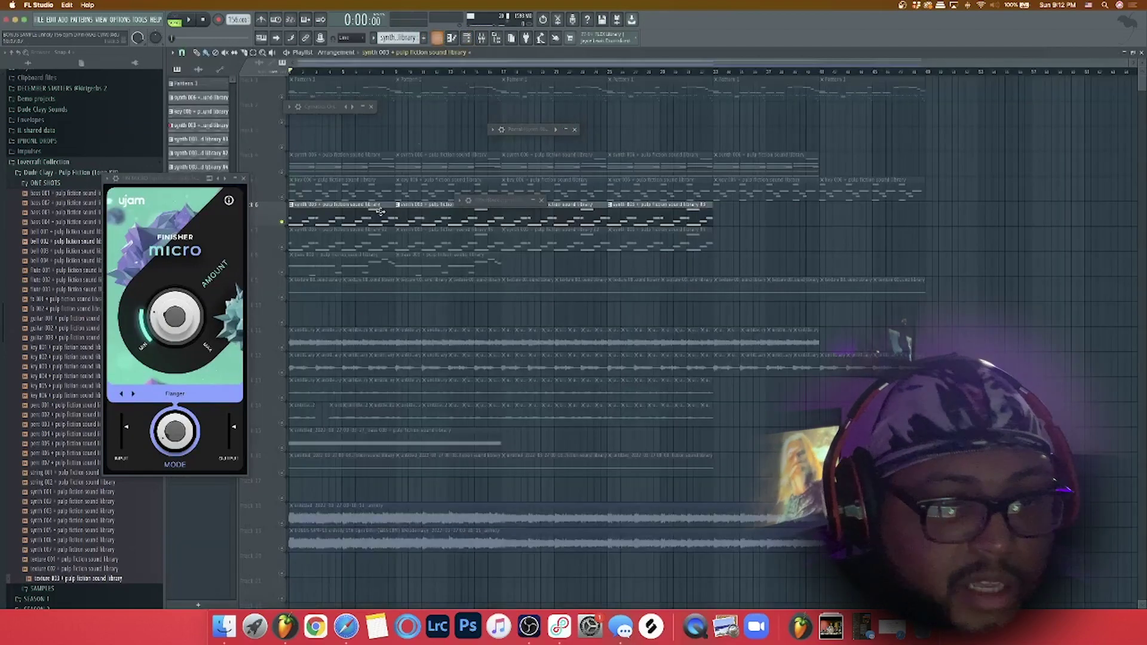
Solo the second synth 003 track in the playlist and listen briefly from the start
left_click(287, 250)
key("space")
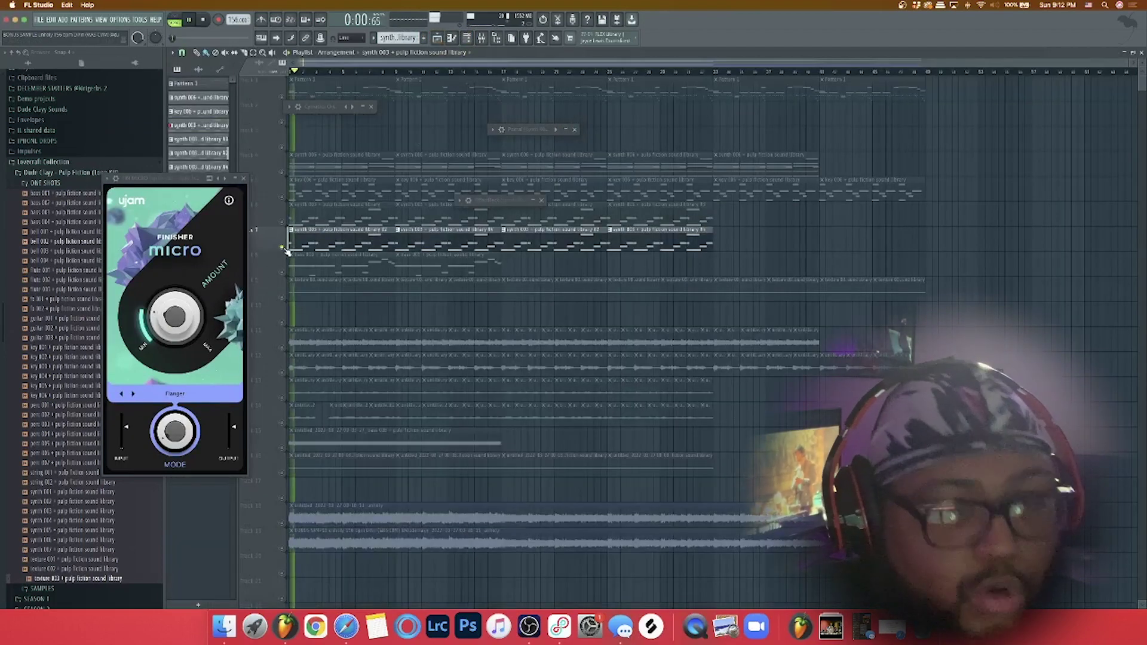
key("space")
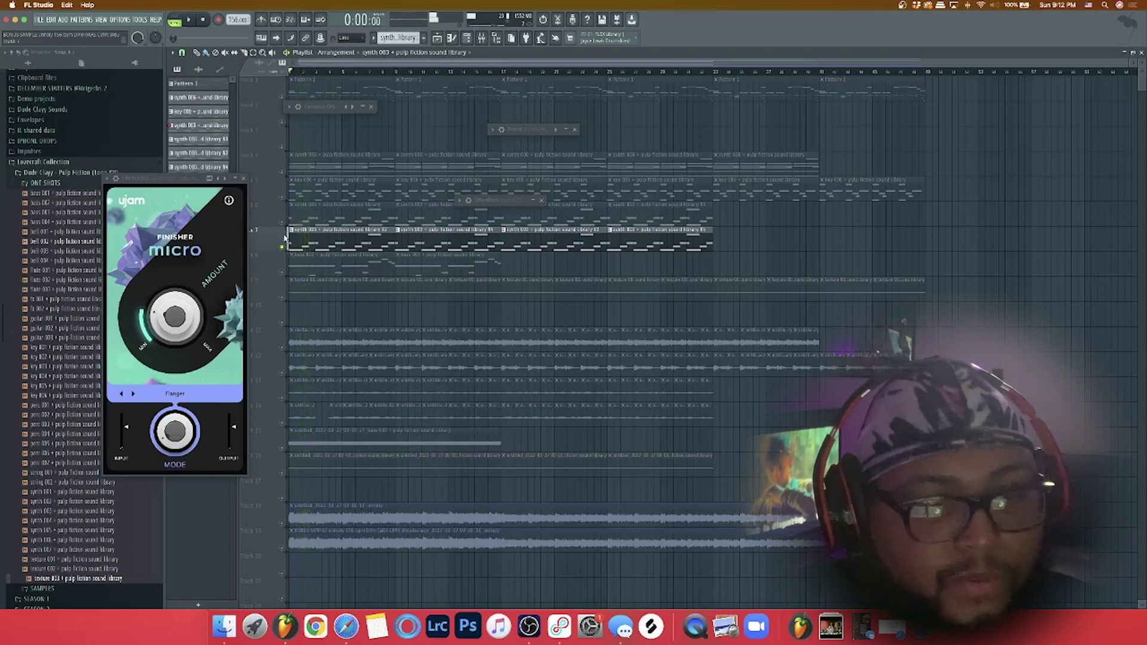
Unmute the first synth 003, key 006 and synth 006 tracks and listen to all four melodic layers together
left_click(283, 223)
left_click(283, 196)
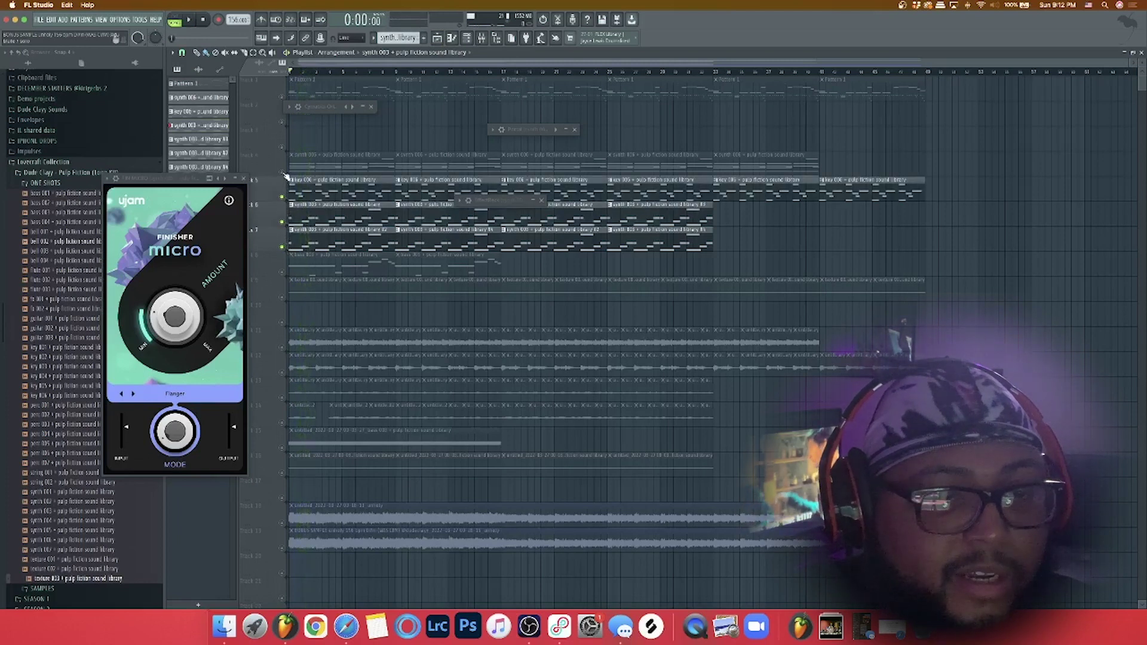
left_click(283, 172)
key("space")
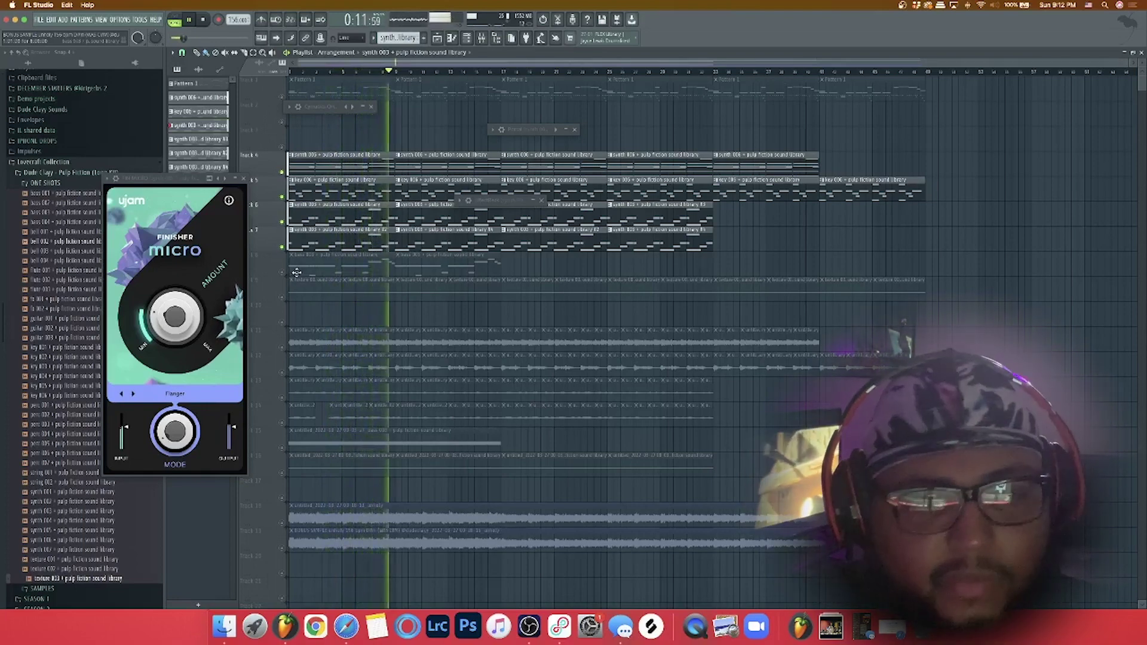
key("space")
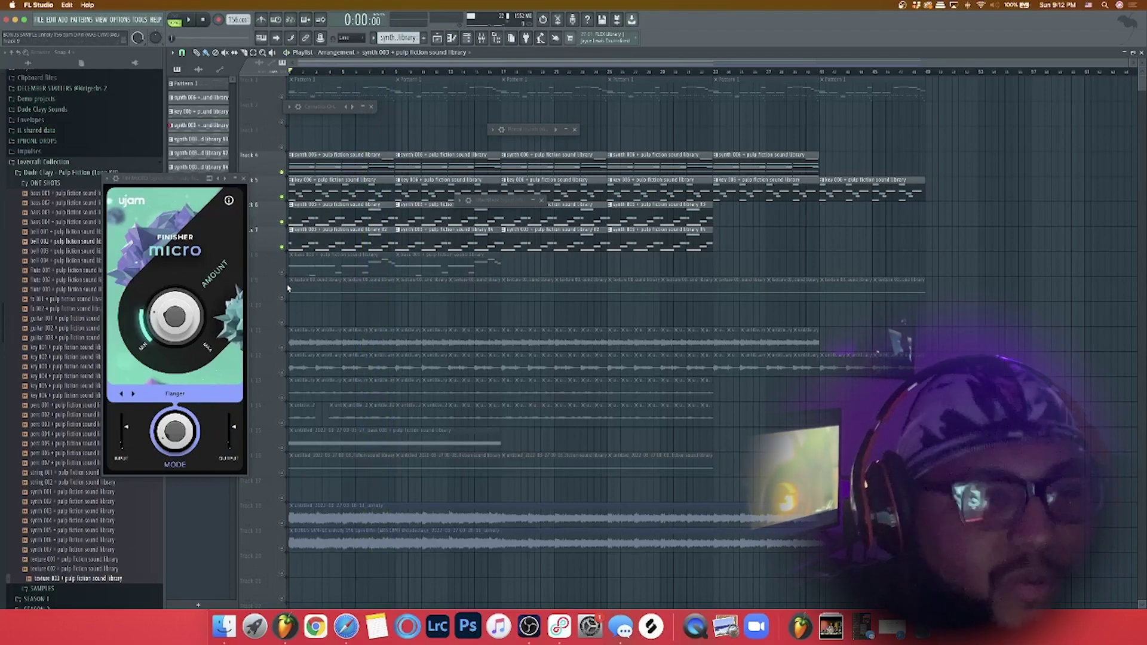
Open the bass pattern from track 8 in the piano roll and play its notes in pattern mode
double_click(311, 258)
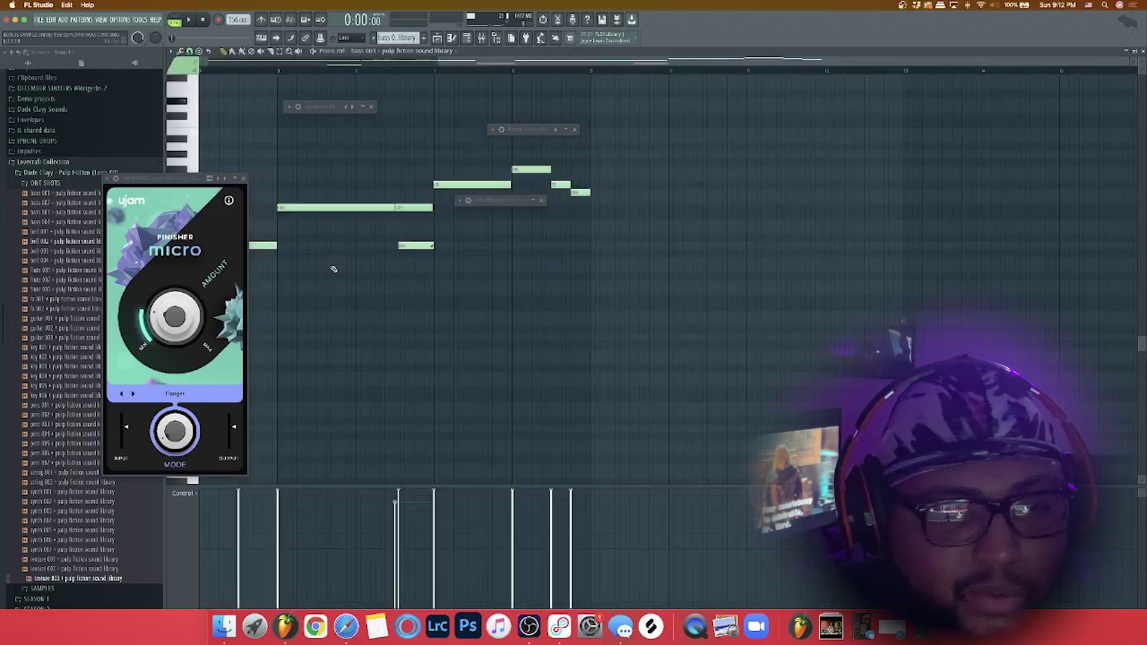
scroll(379, 75, "left", 5)
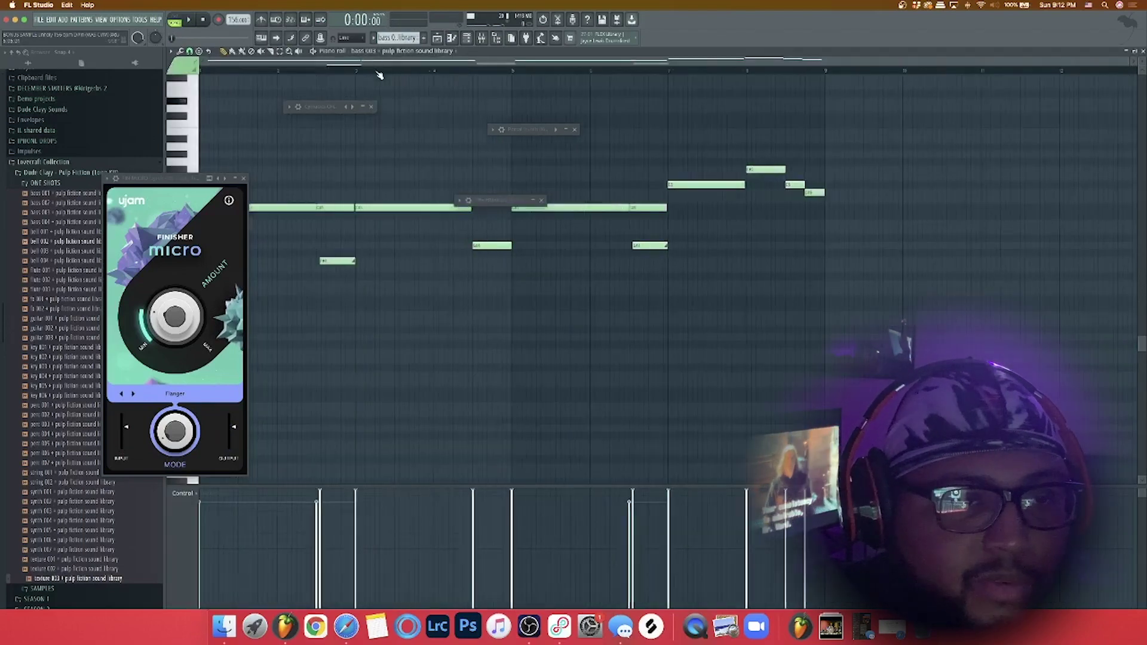
left_click(178, 19)
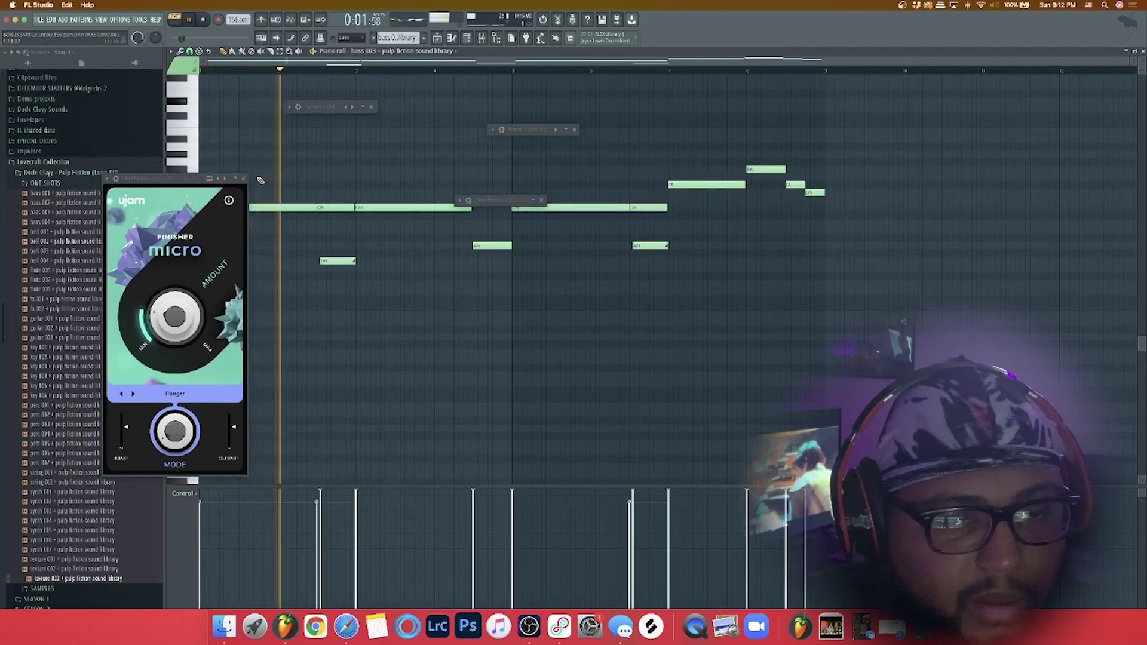
Look over the mixer, reopen the bass 003 notes in the piano roll, and stop playback after listening to them
key("F9")
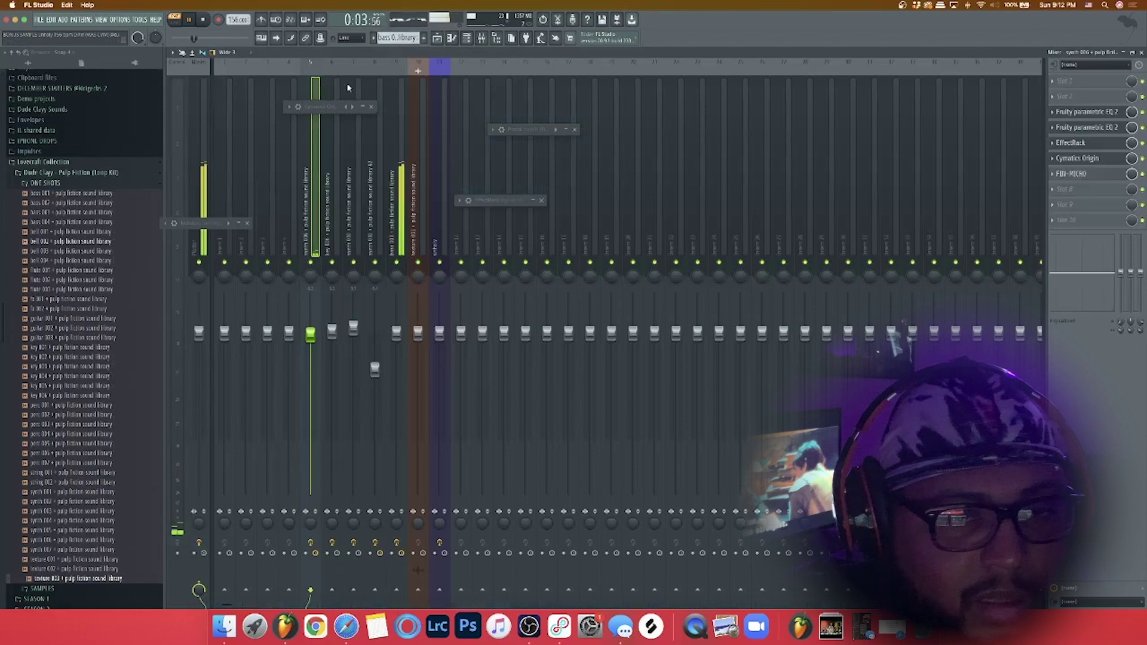
left_click(453, 38)
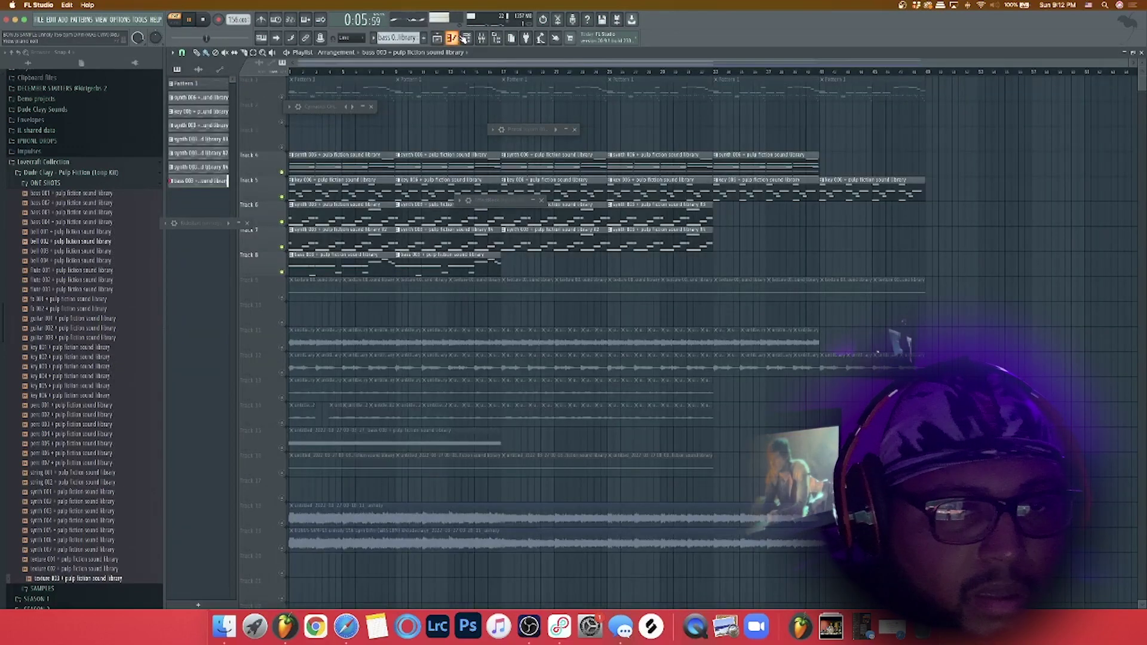
left_click(464, 37)
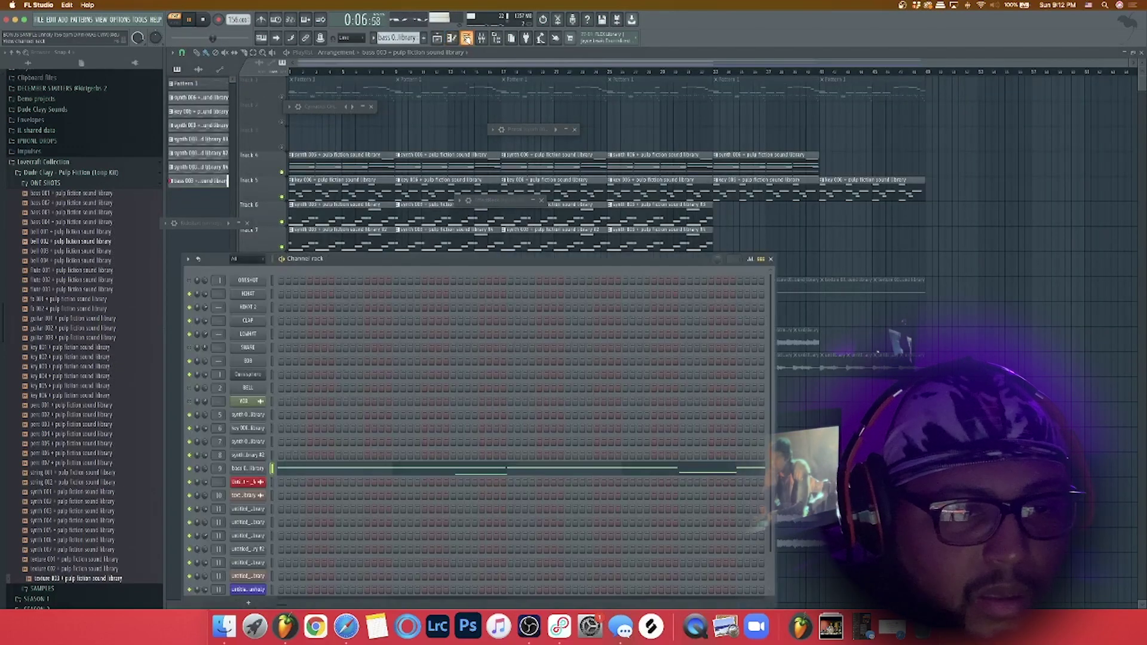
left_click(318, 472)
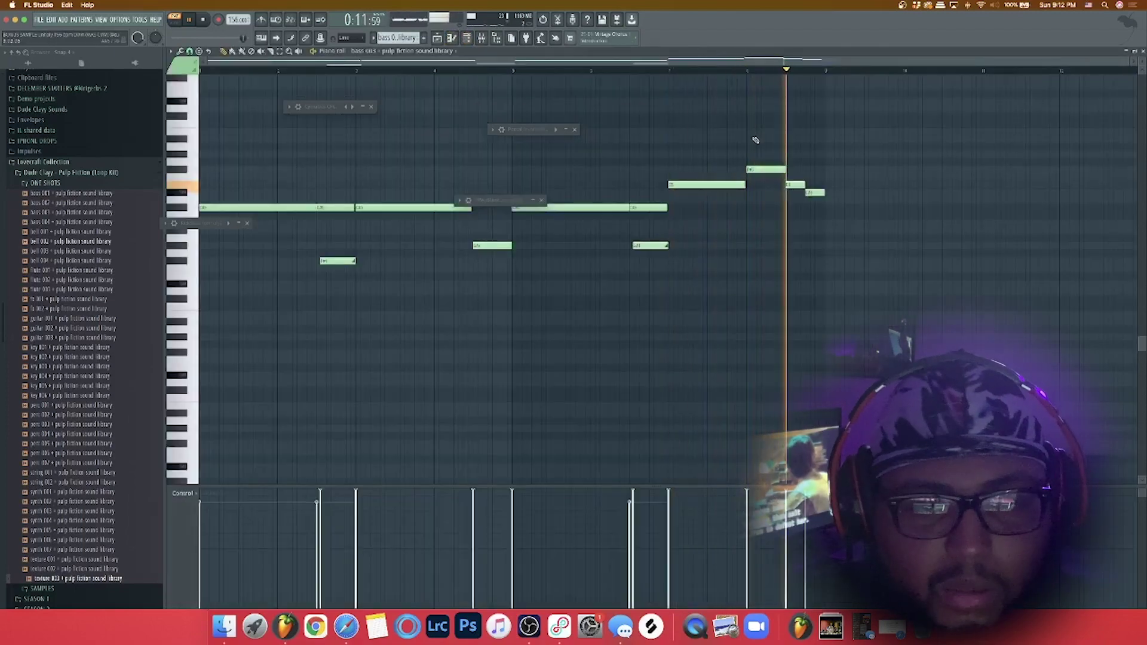
key("space")
Return to the playlist and listen to the four melodic layers together with the bass in song mode
left_click(438, 35)
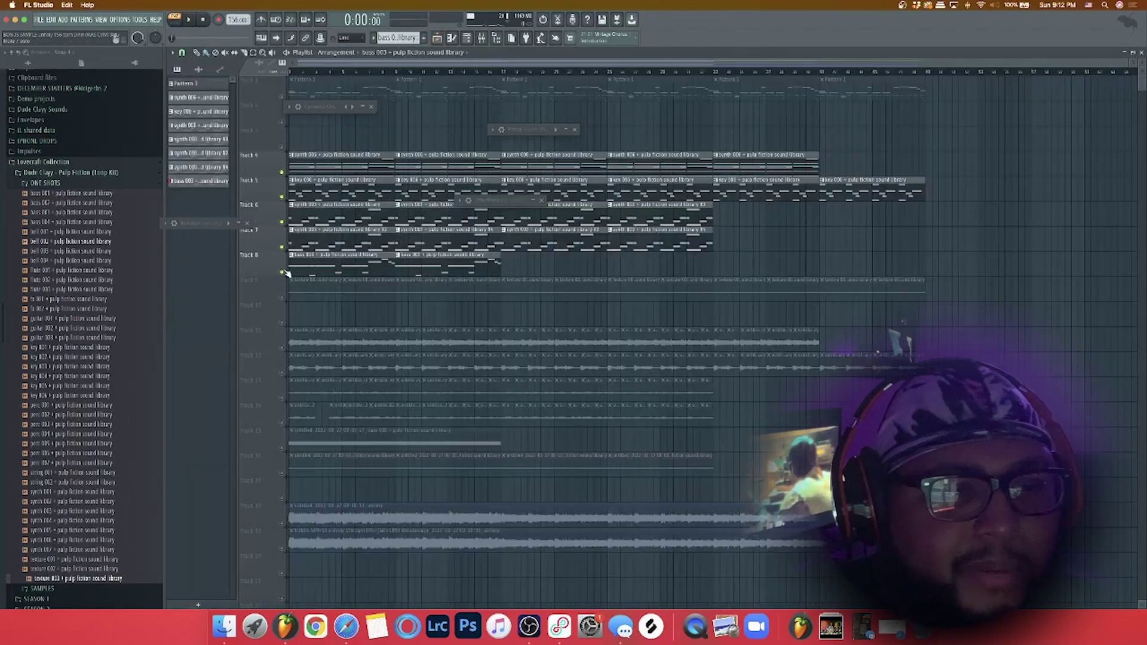
key("space")
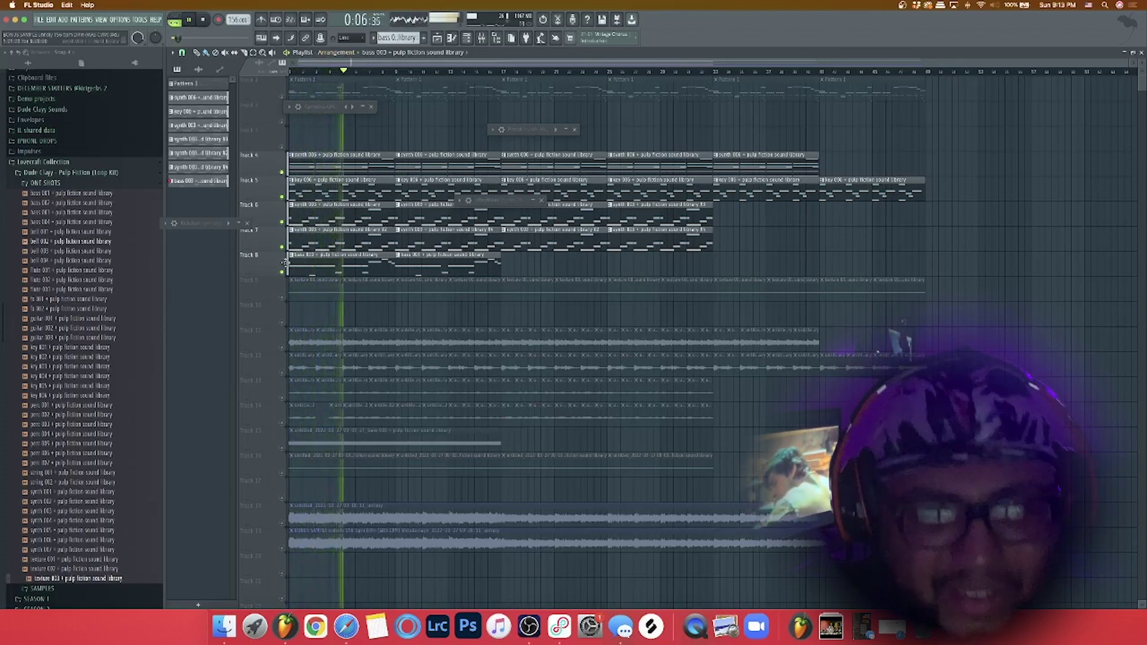
key("space")
Solo the texture clips on track 9 and listen to them briefly from the start
left_click(283, 297, "ctrl")
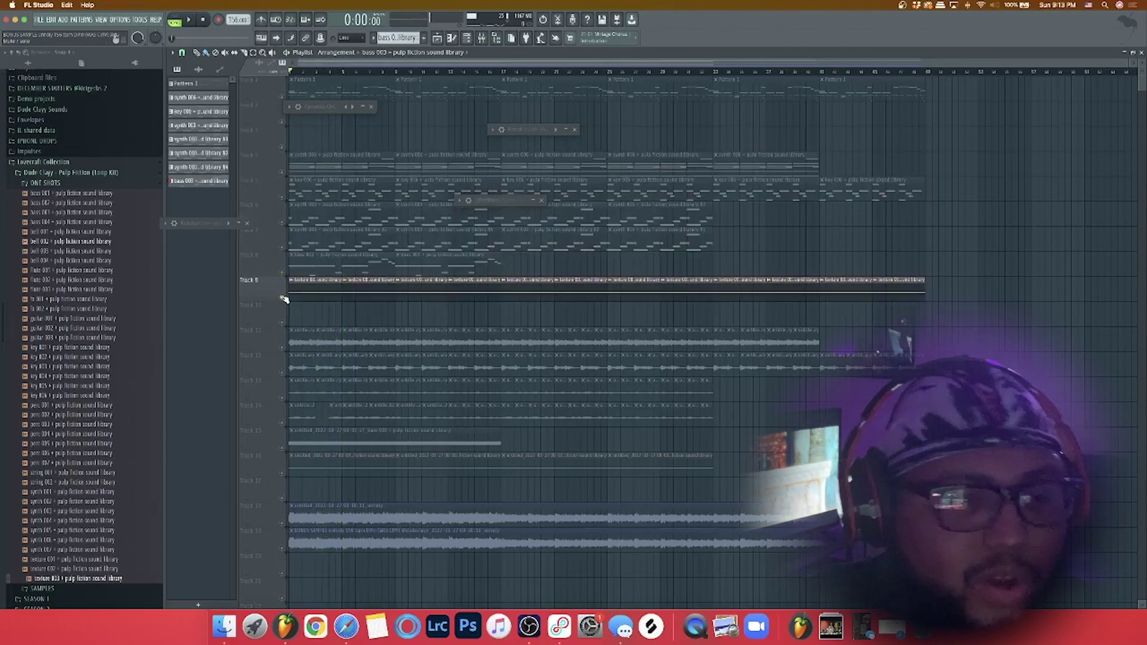
key("space")
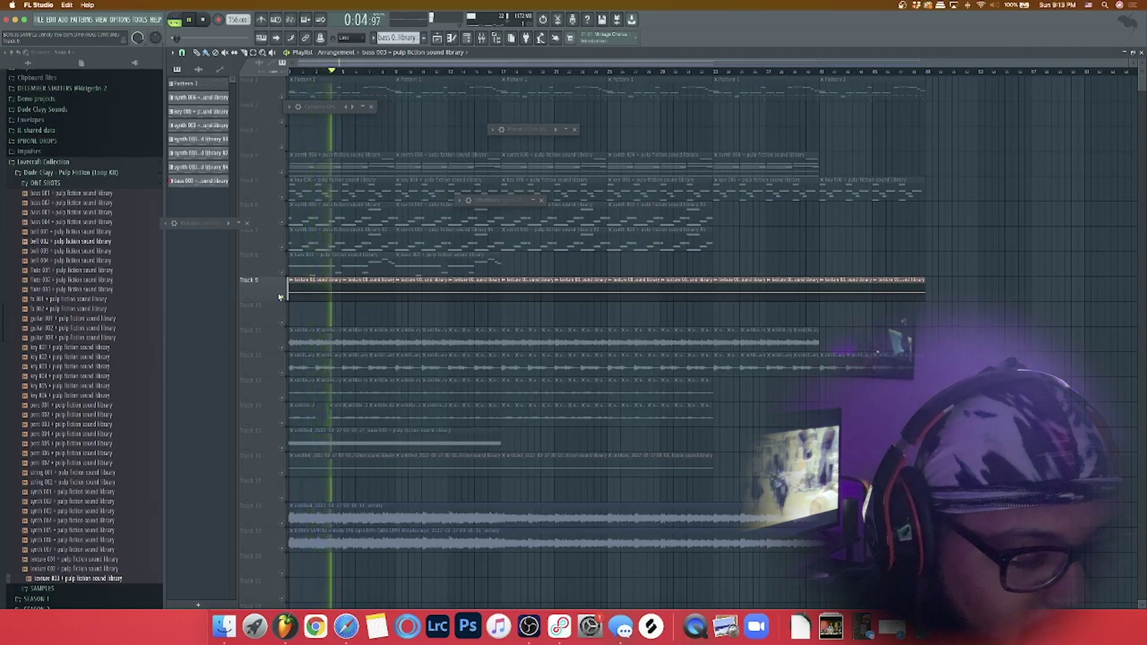
key("space")
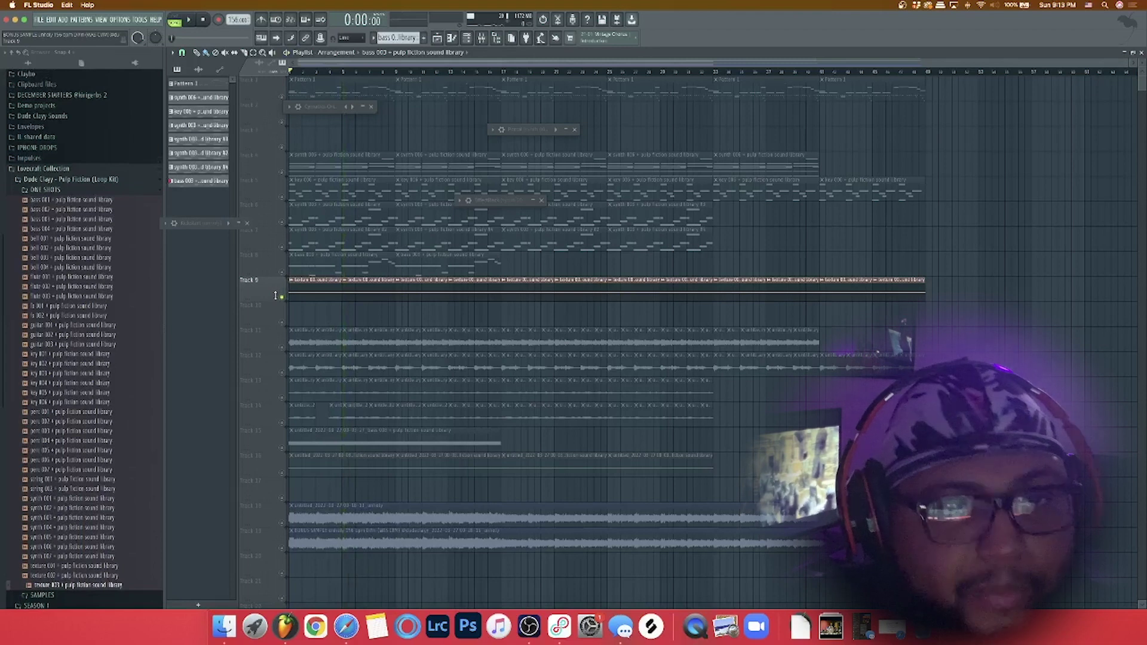
Unmute tracks 4 to 8 and listen to the synth, key and bass layers together with the texture
left_click_drag(282, 271, 282, 172)
key("space")
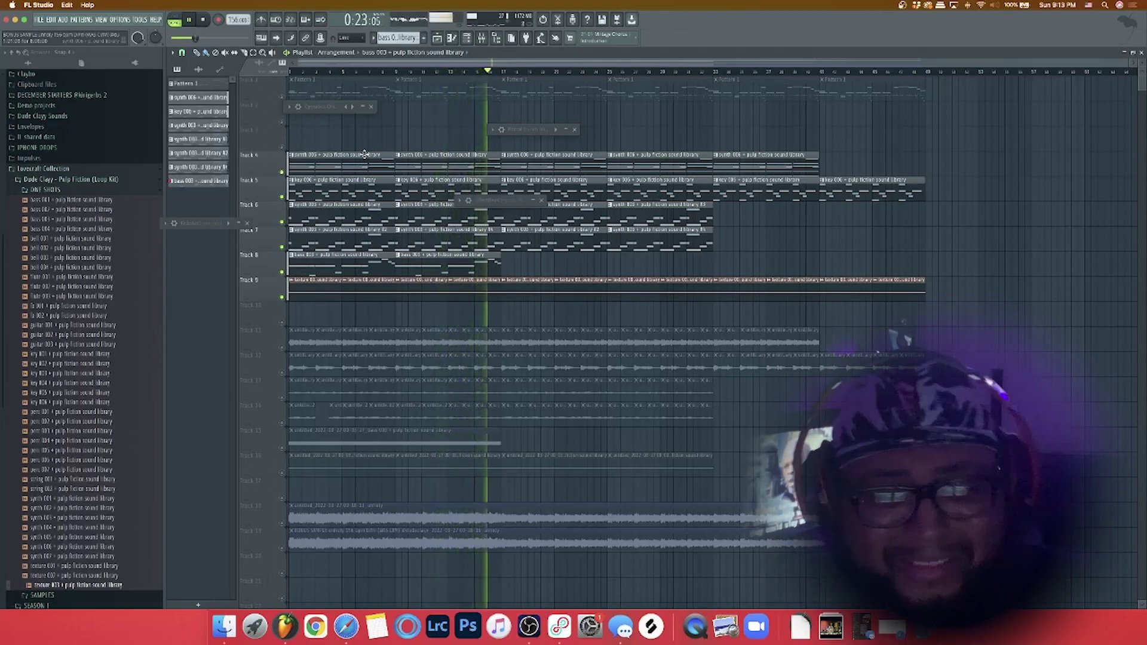
key("space")
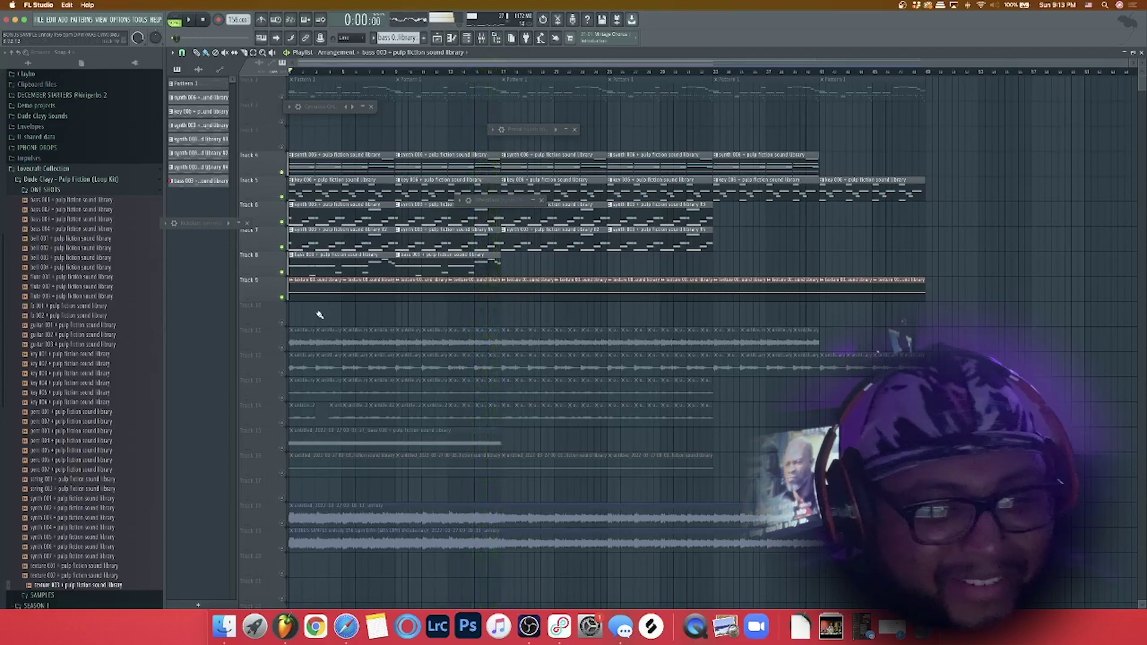
Unmute the rendered audio stems on tracks 11 to 16 in the playlist
left_click(283, 348)
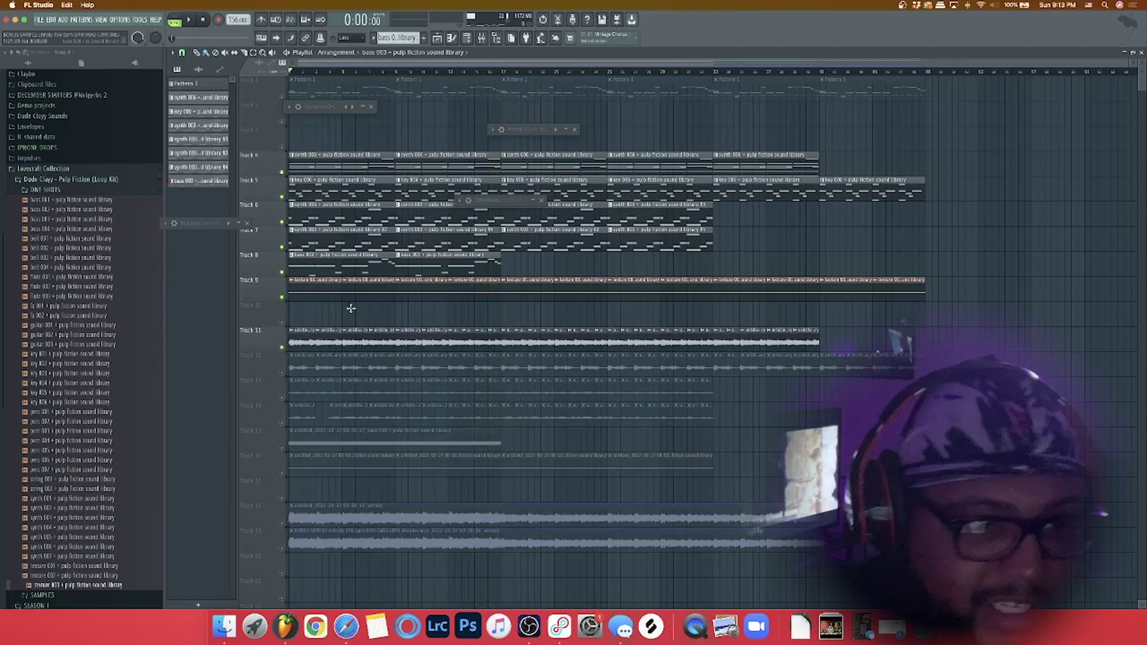
left_click(282, 372)
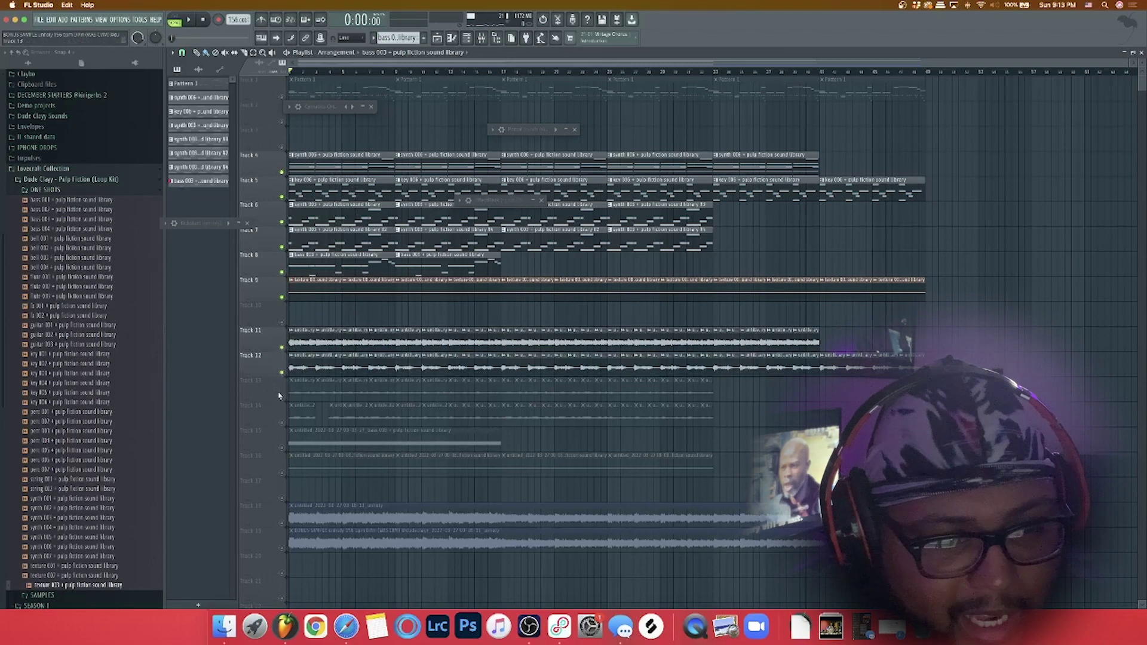
left_click(282, 398)
left_click(282, 423)
left_click(282, 448)
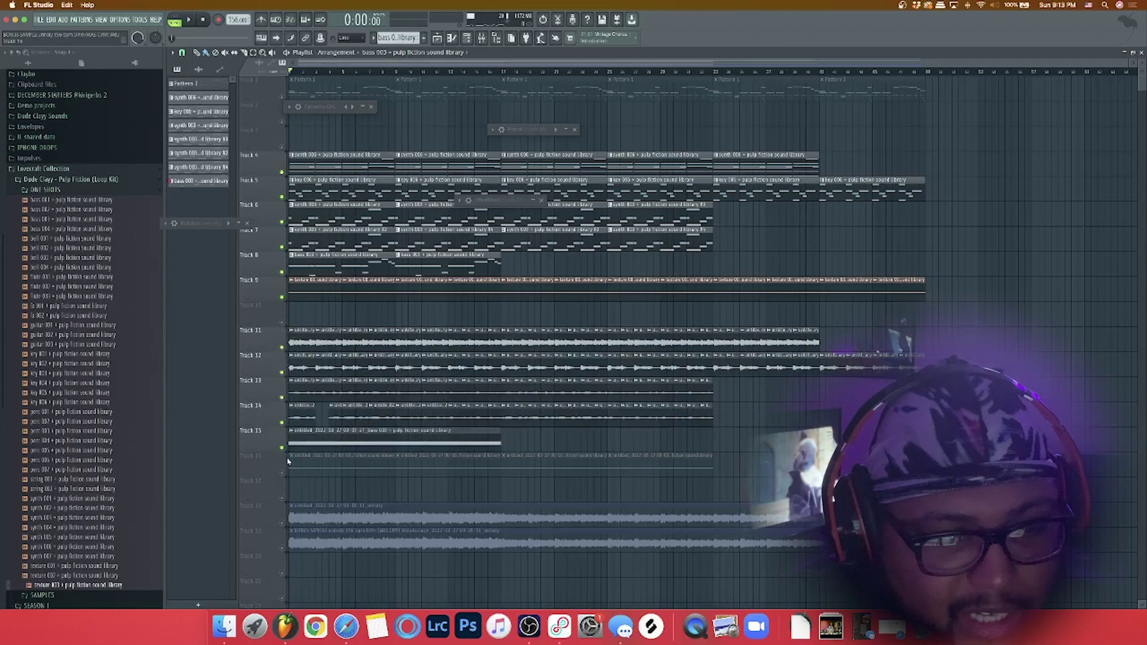
left_click(282, 473)
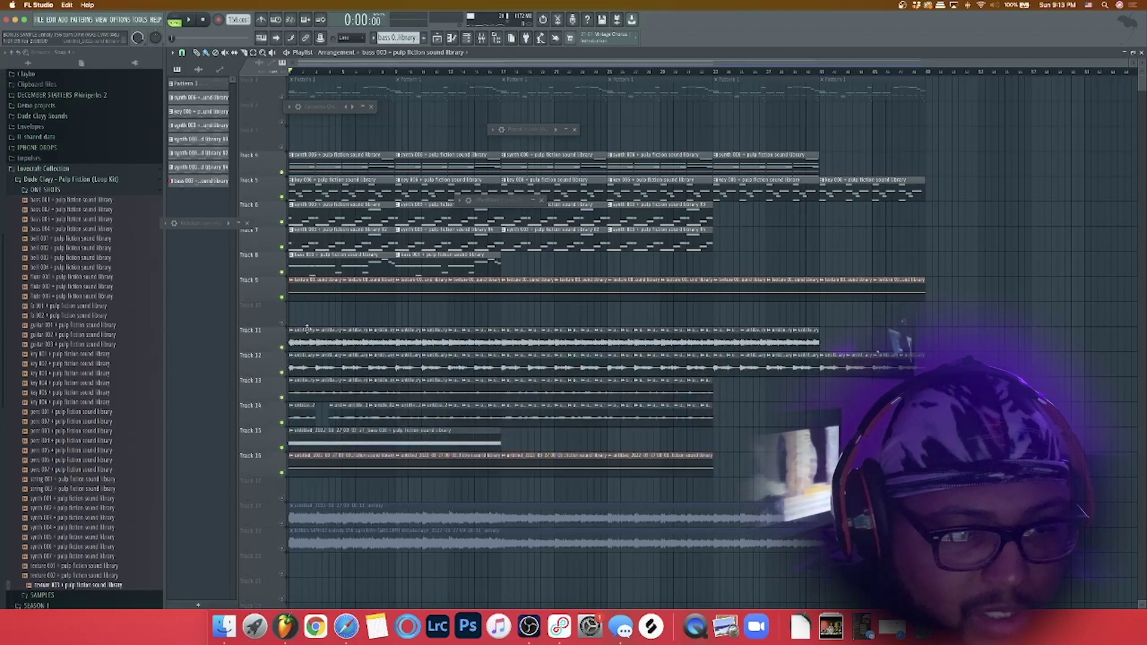
Open the key 006 audio clip's sampler settings, view the declicking mode options, and minimize the window
double_click(383, 374)
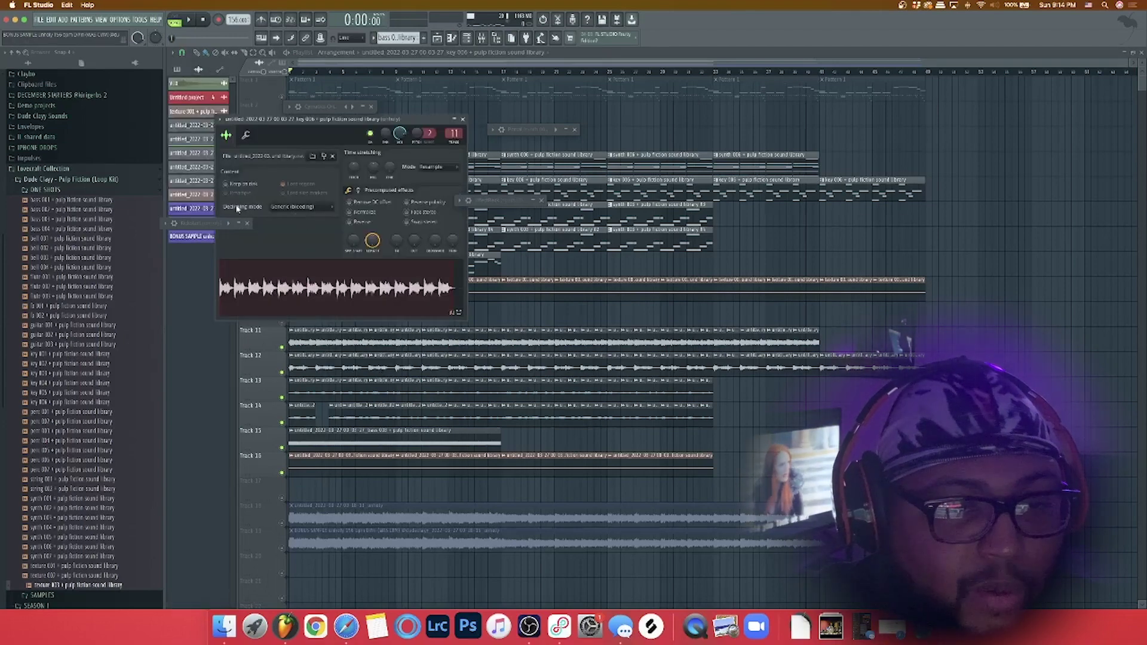
left_click(289, 208)
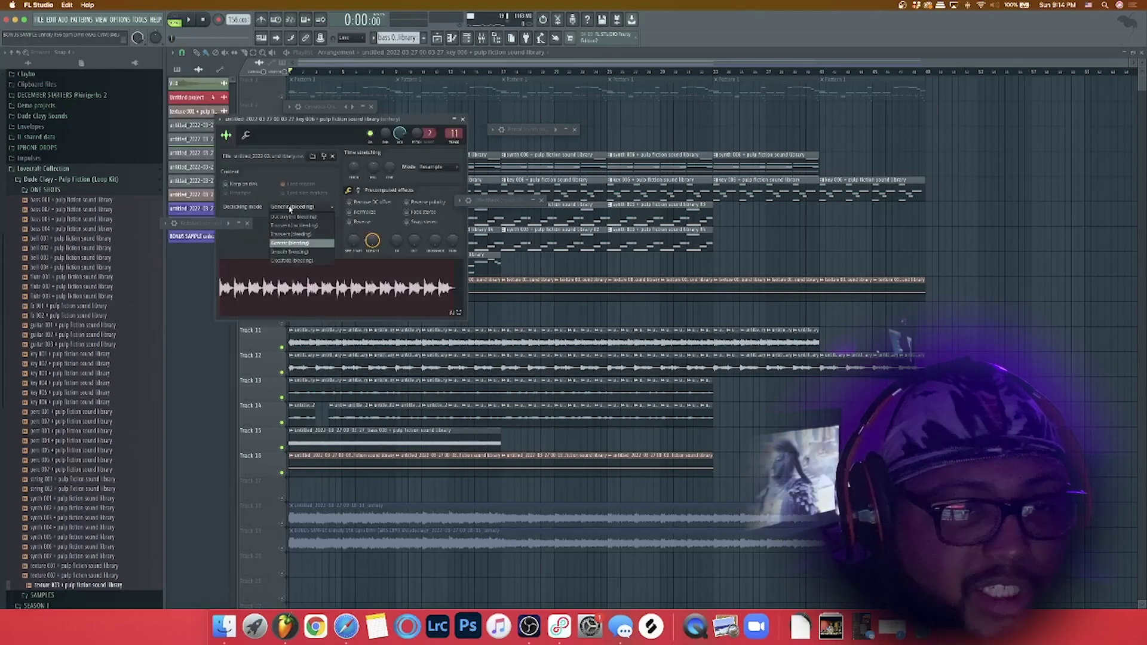
left_click(454, 120)
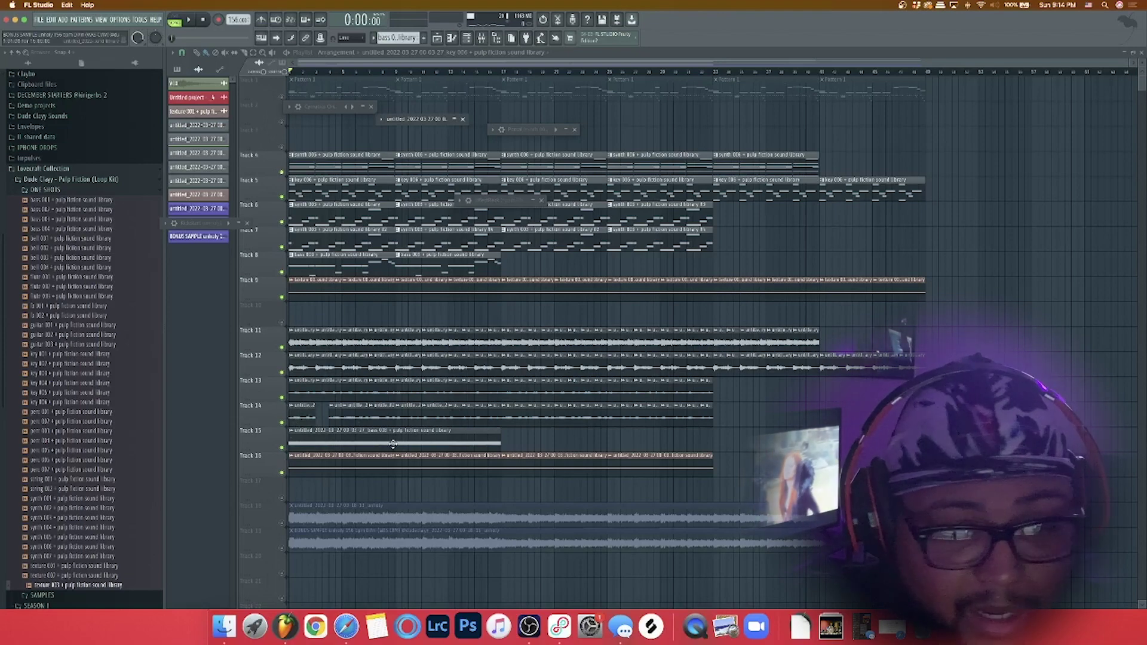
Solo the rendered unholy audio on track 18 and listen to it with its sampler and time-stretching settings open
right_click(284, 524)
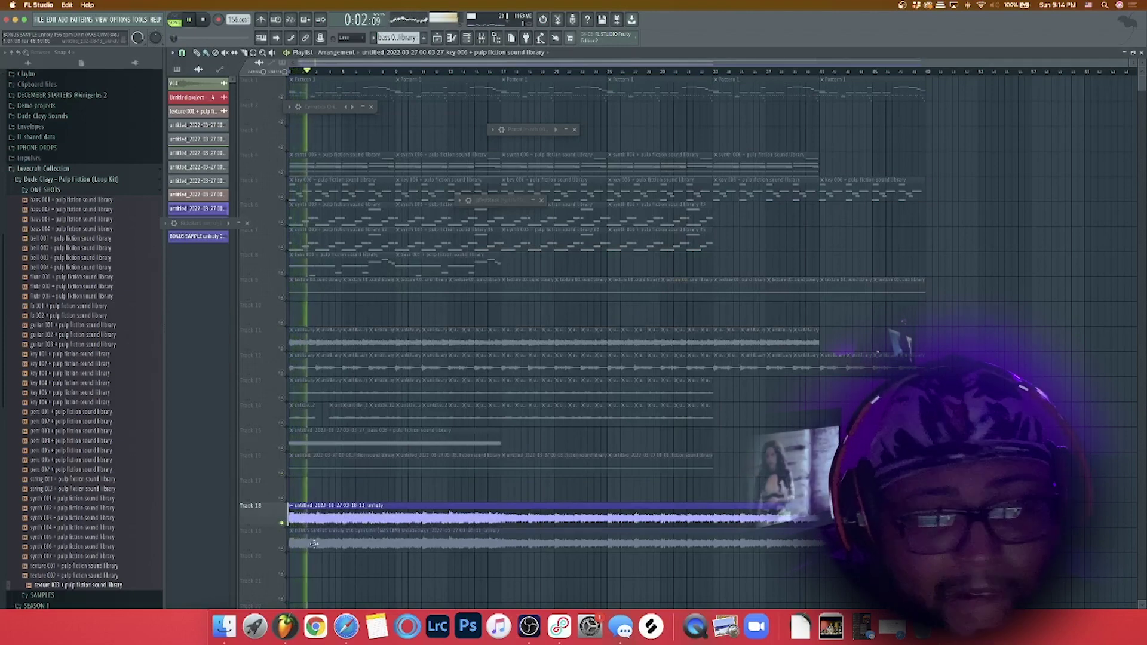
double_click(321, 508)
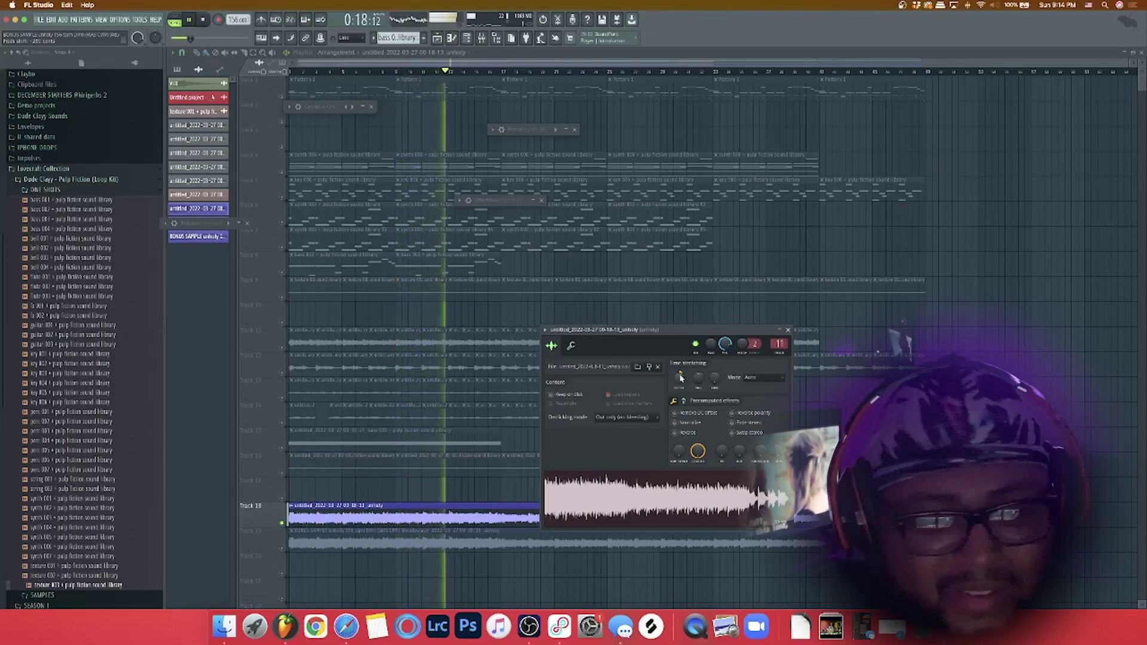
key("space")
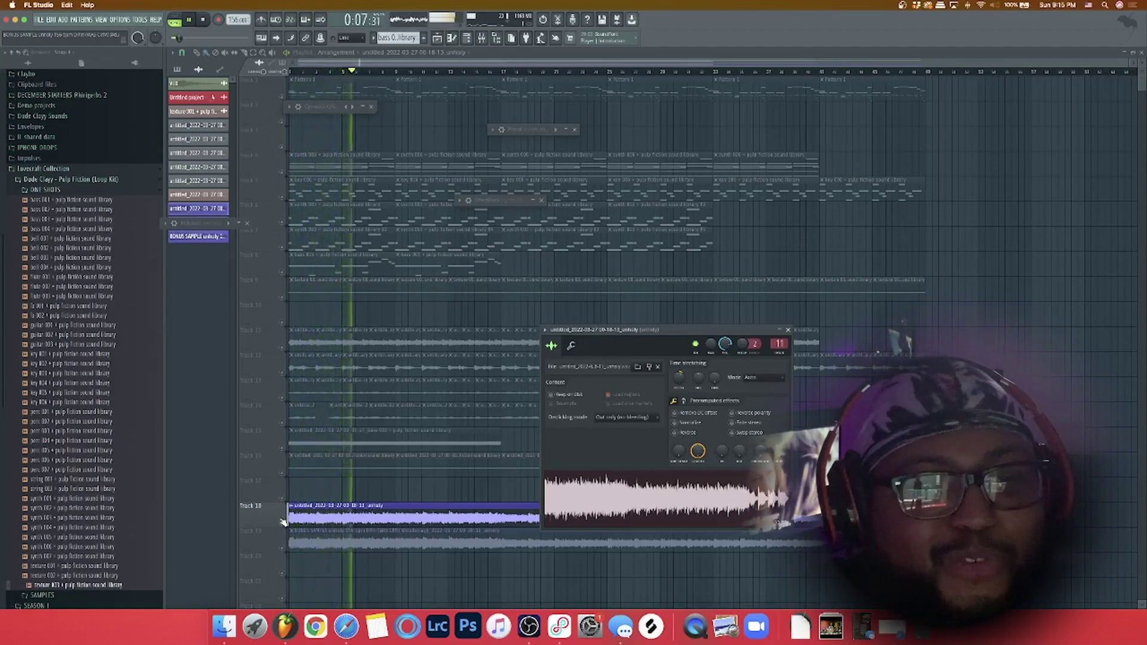
Unmute track 1 to play it with the unholy audio, and delete the fifth Pattern 1 clip
left_click(283, 98)
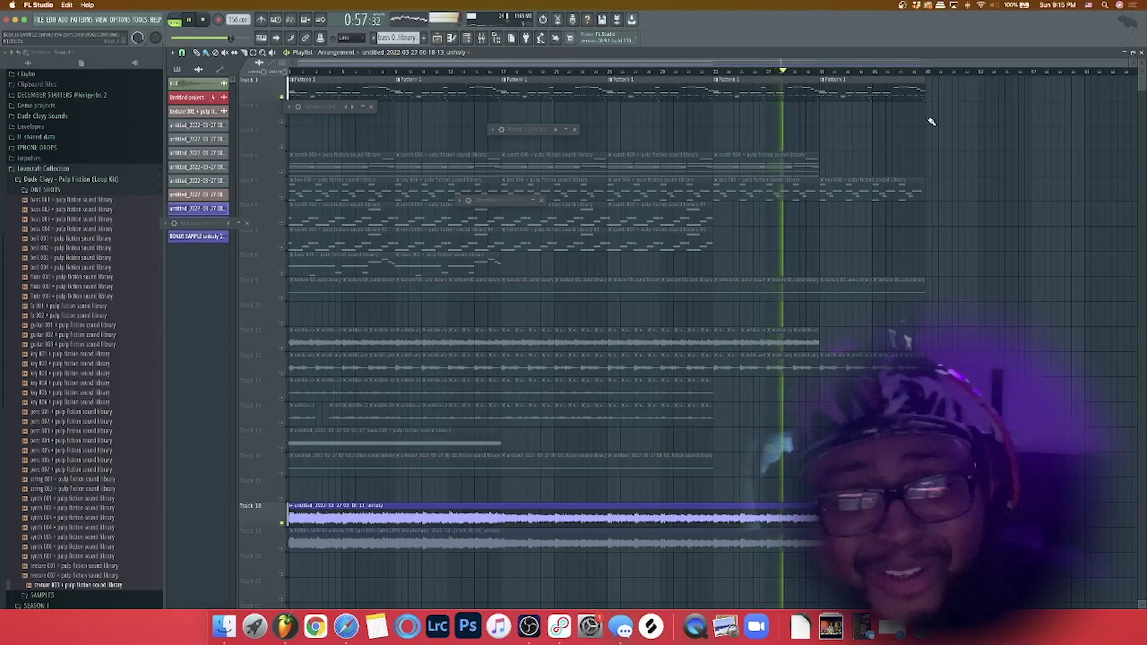
right_click(812, 103)
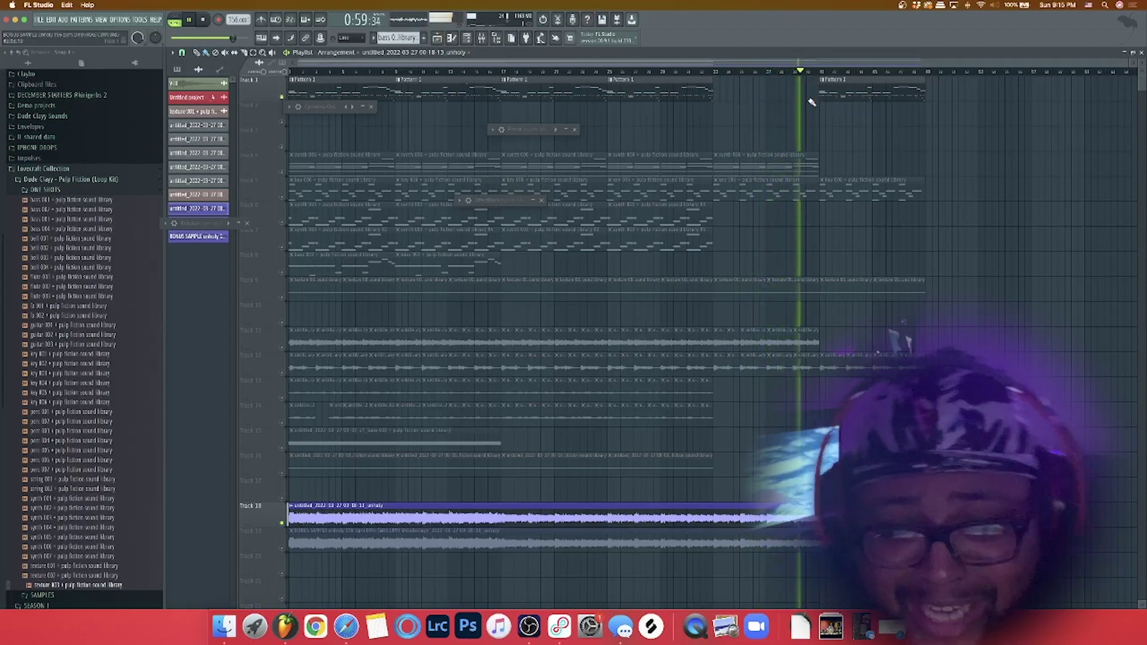